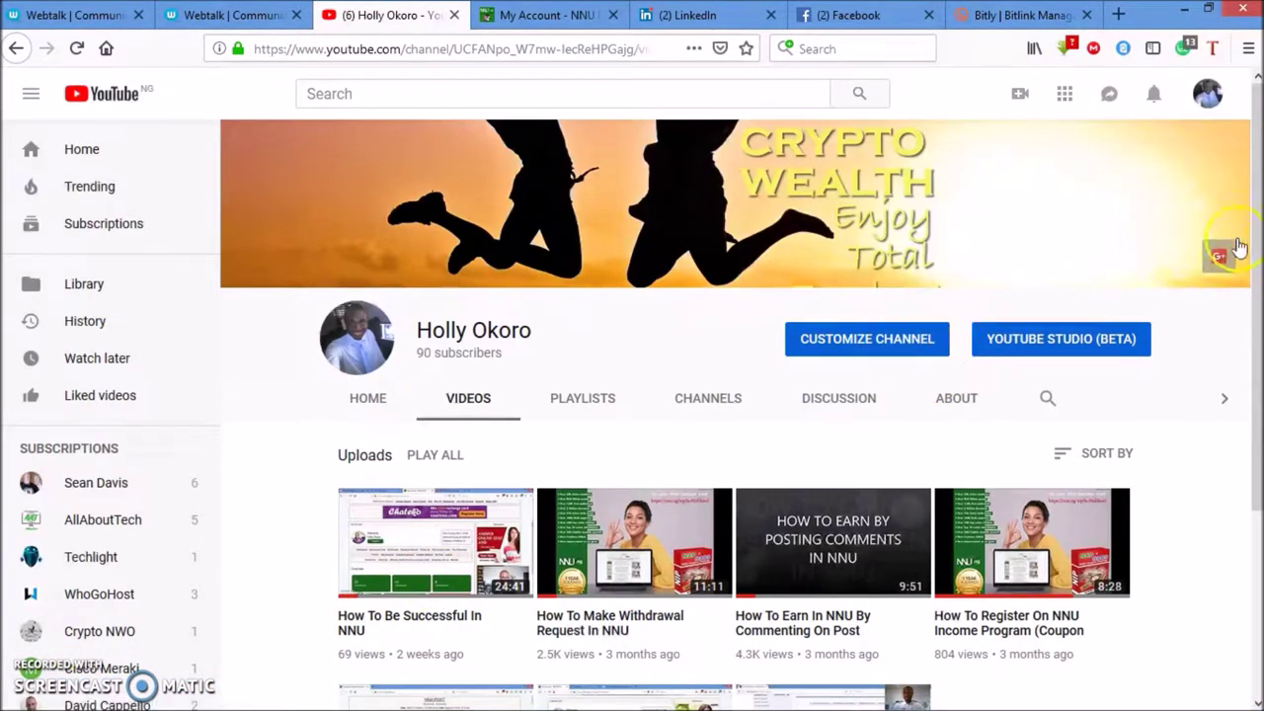
Dismiss the low-battery notice and leave the YouTube uploads for the LinkedIn feed tab
drag(1256, 237, 1252, 287)
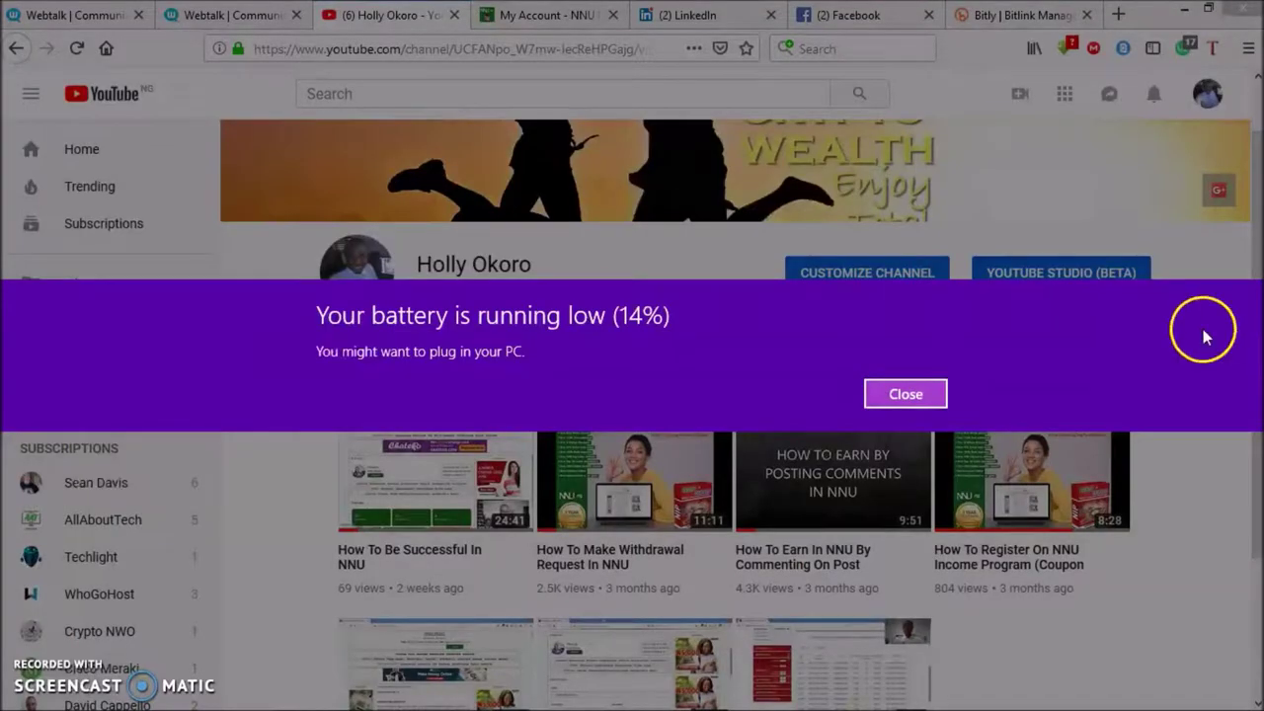
click(937, 393)
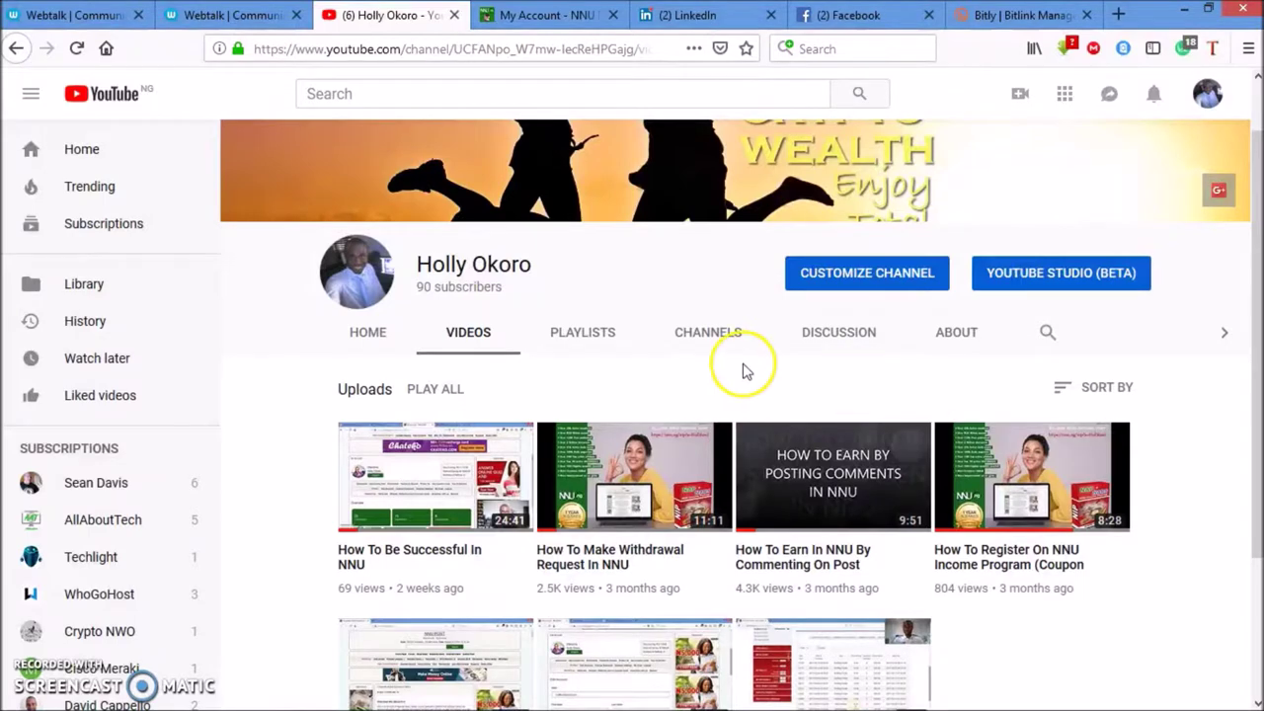
click(680, 27)
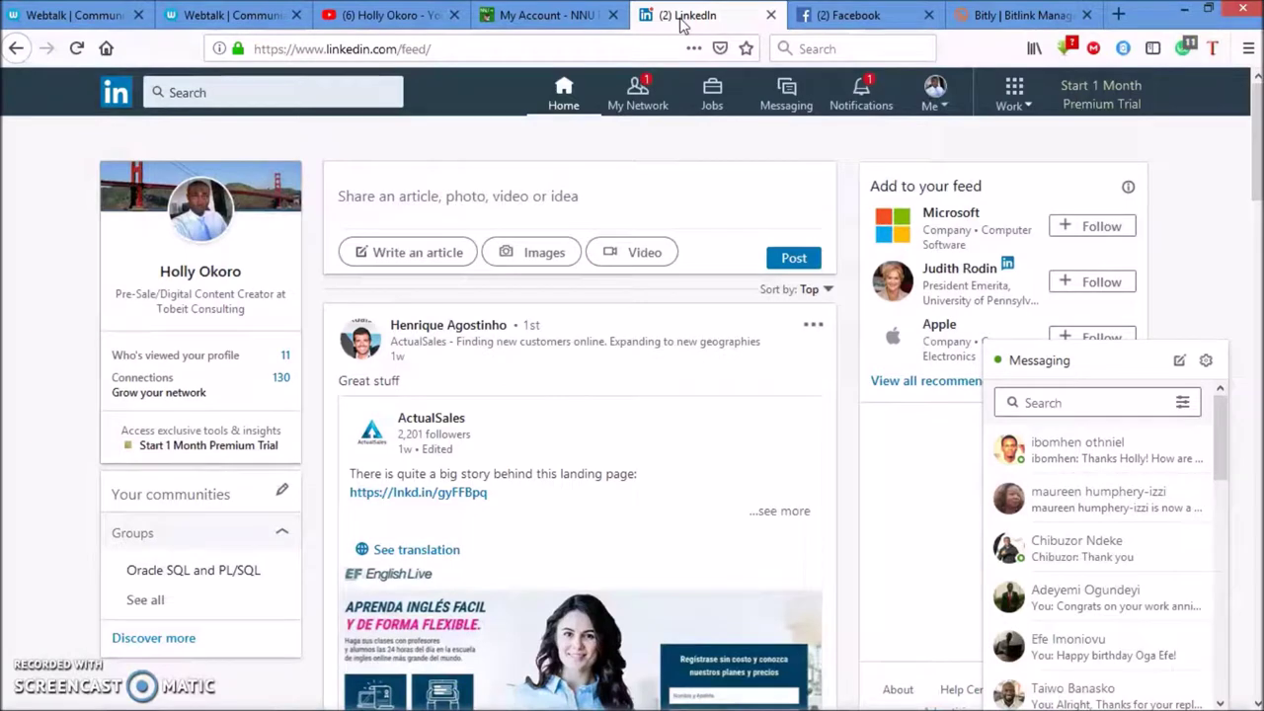
Switch from LinkedIn to the first Webtalk tab showing the community news feed
click(84, 13)
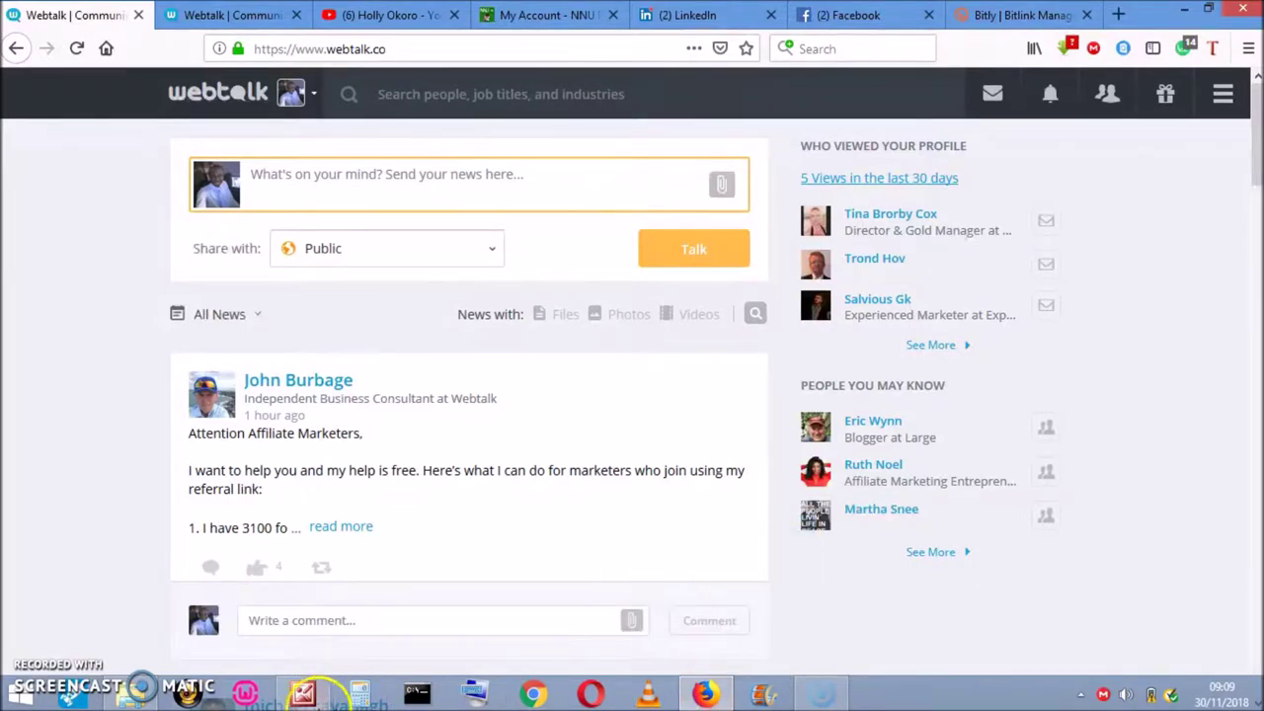
View the 'Imagine your perfect networking app' promo image in Picture Manager, then return to the Webtalk browser
click(304, 695)
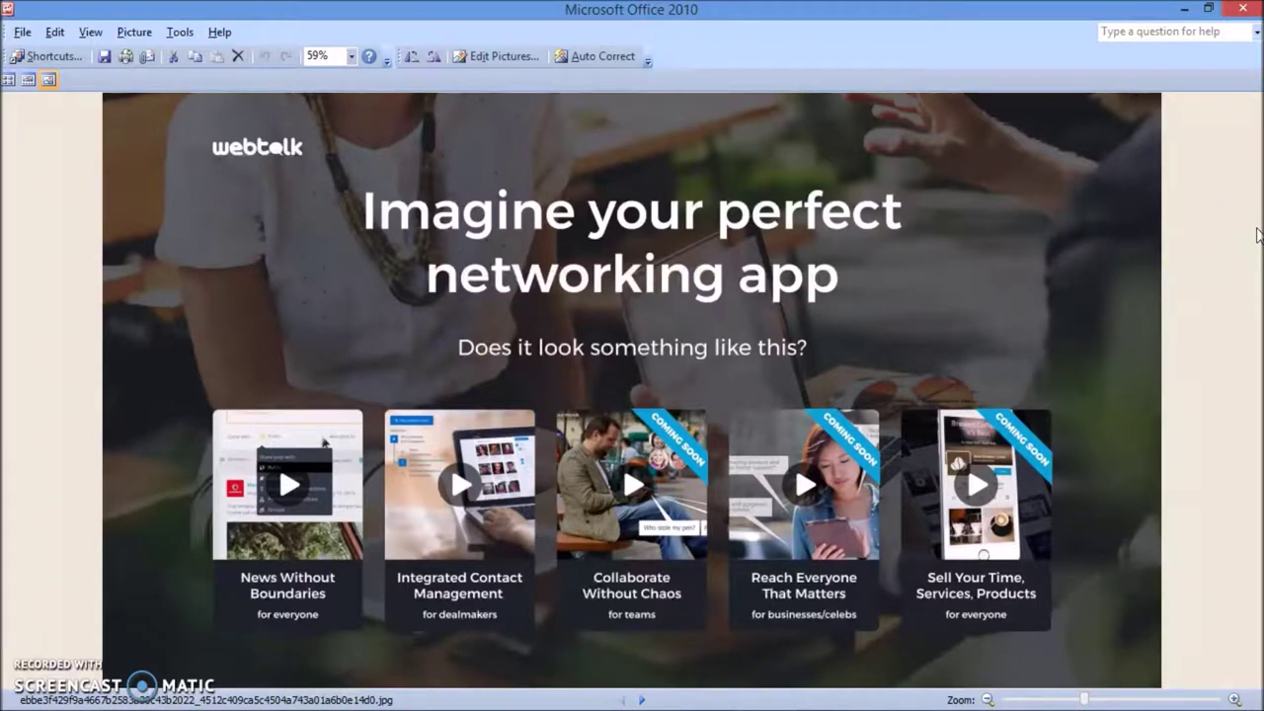
click(1163, 262)
click(981, 592)
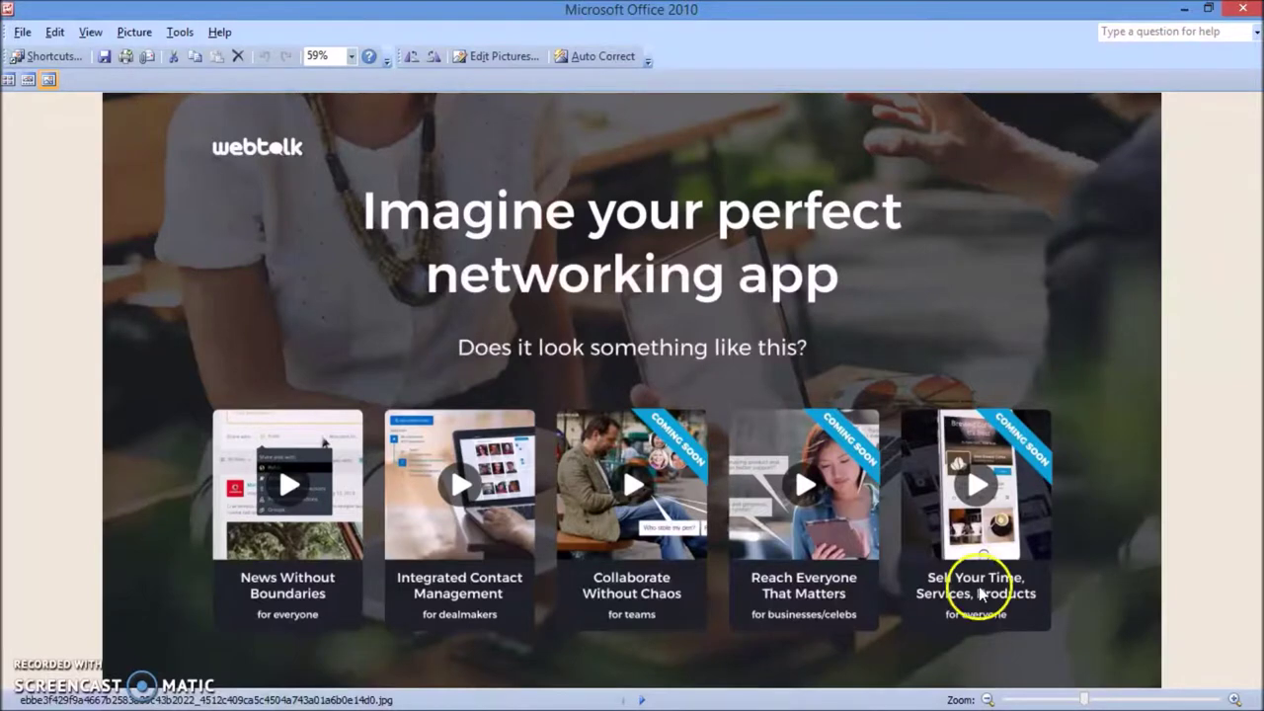
click(711, 694)
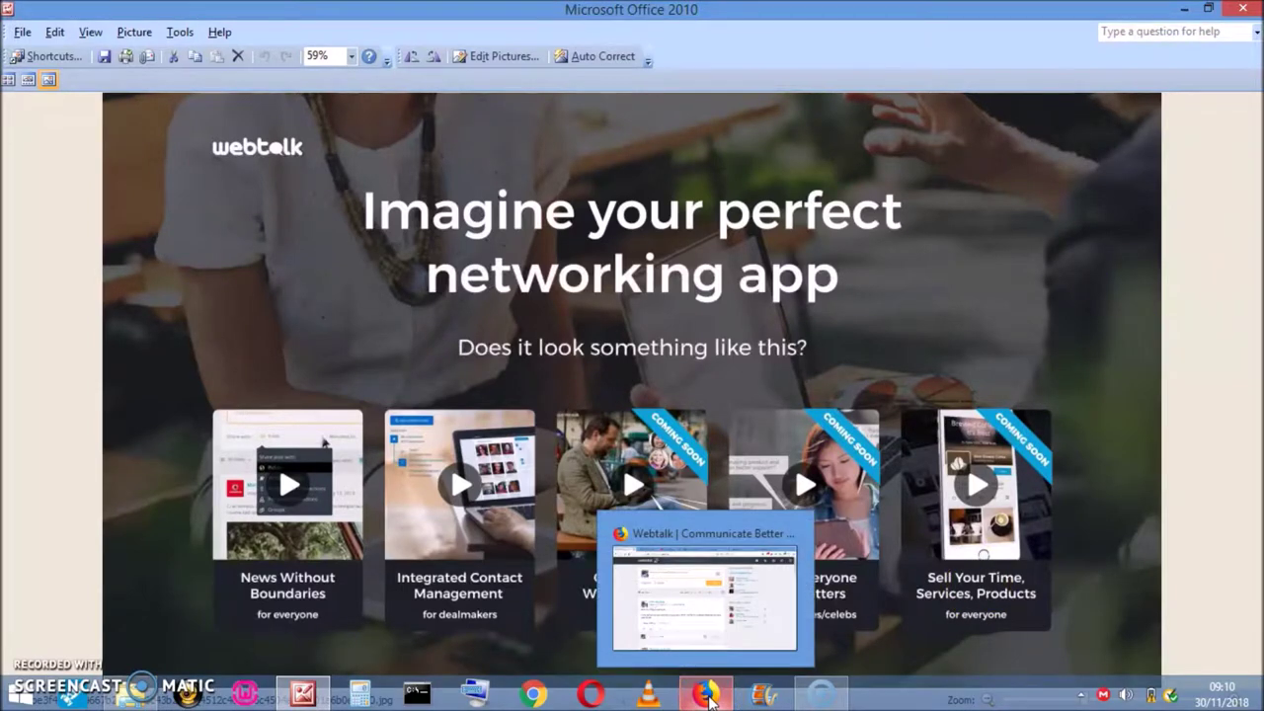
click(691, 622)
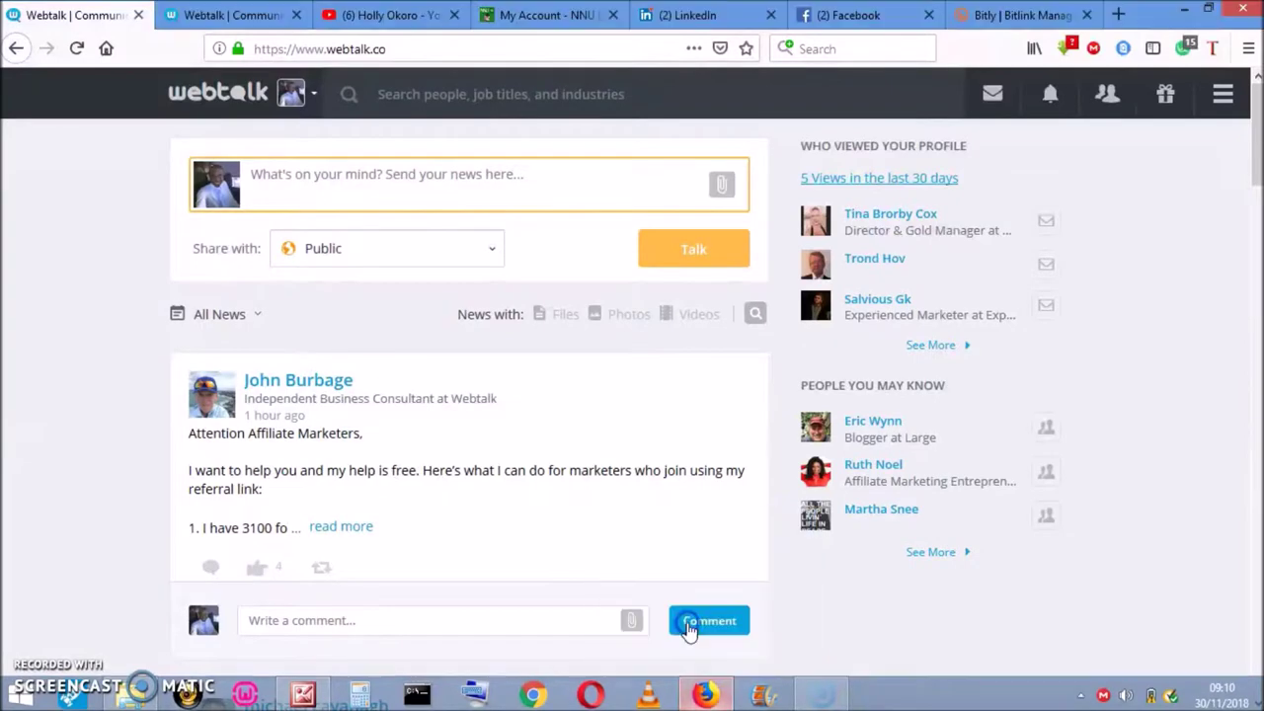
Review the Webtalk founder's About Me and beta user stats, then open a blank tab
click(252, 25)
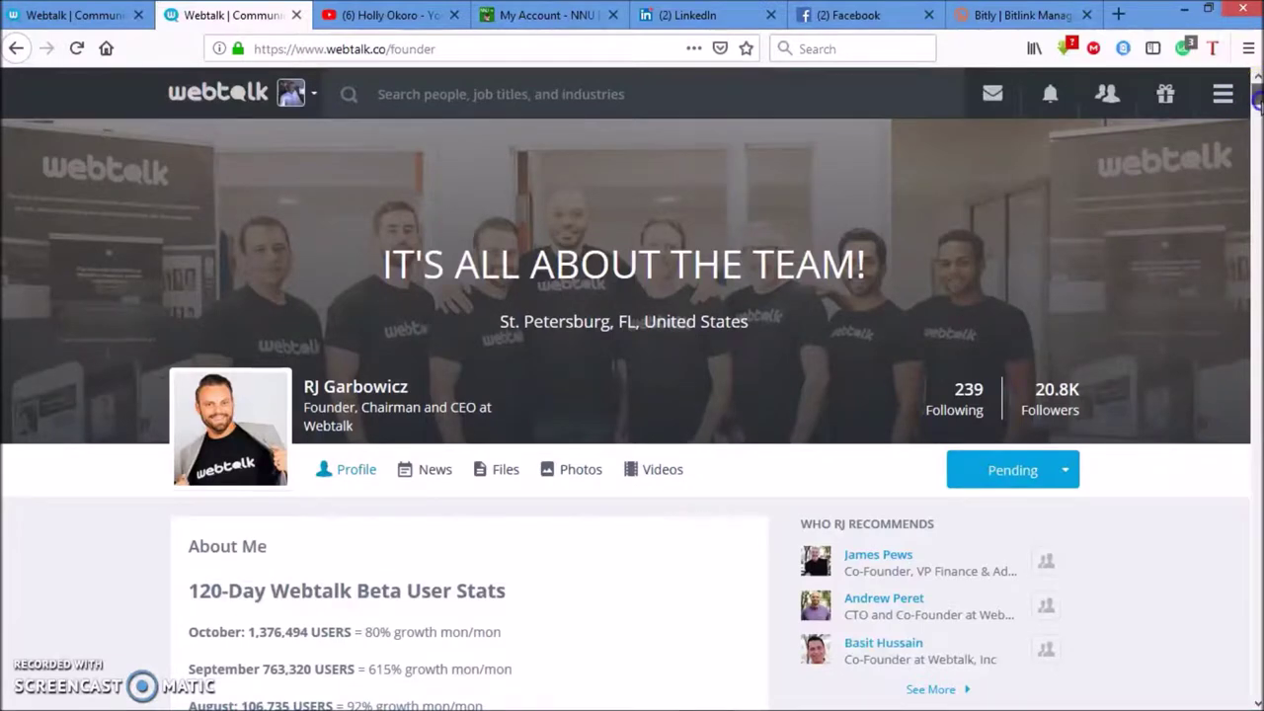
mouse_move(1257, 100)
mouse_down()
mouse_move(1258, 138)
mouse_move(1258, 94)
mouse_up()
drag(1258, 95, 1258, 107)
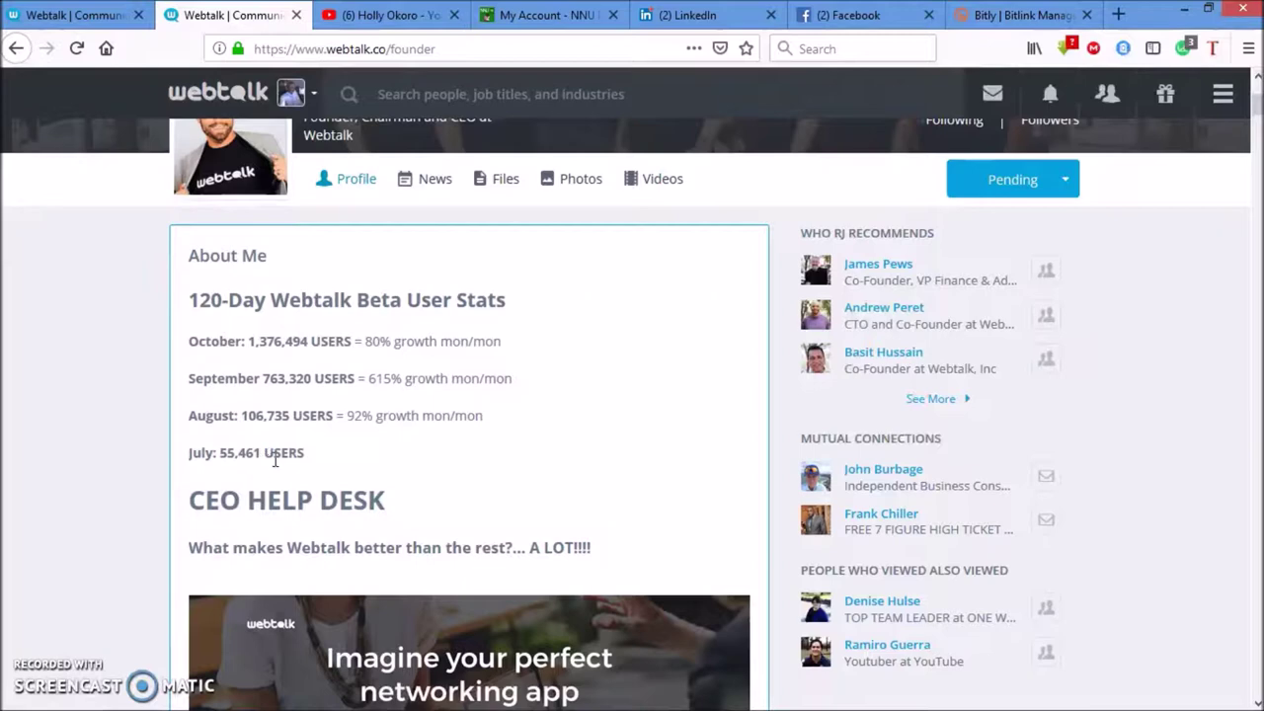
click(270, 446)
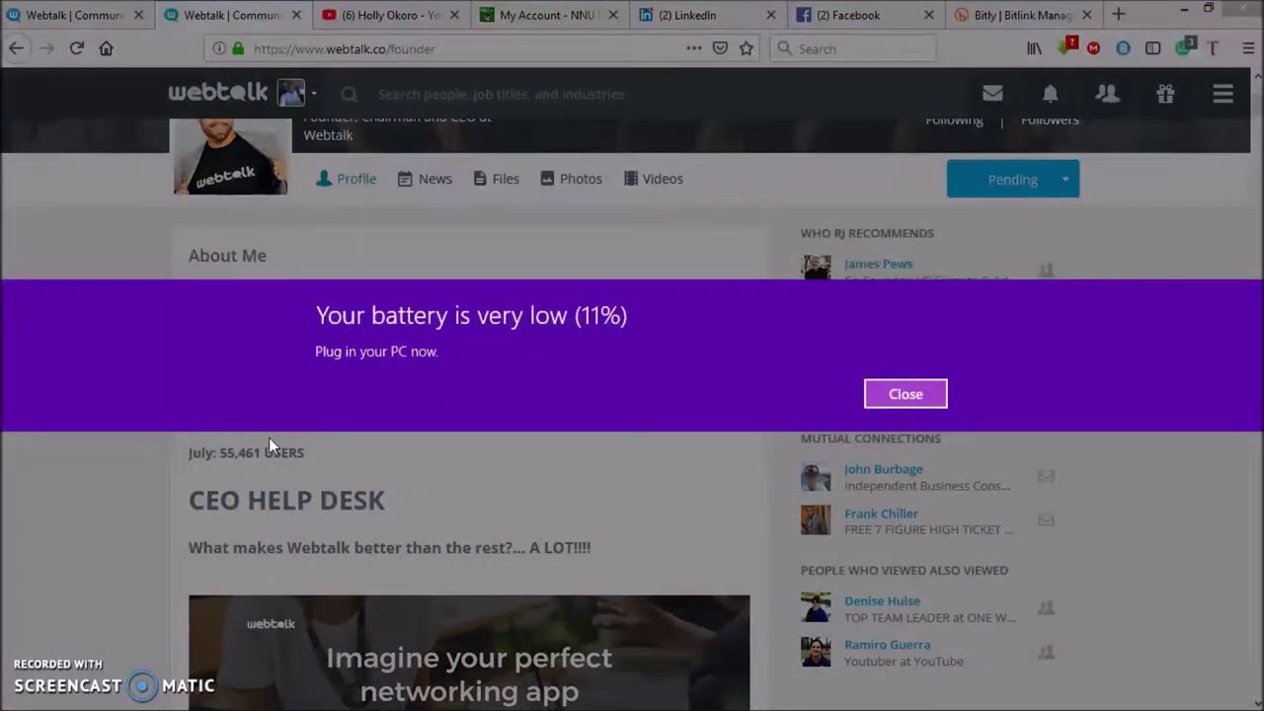
click(885, 389)
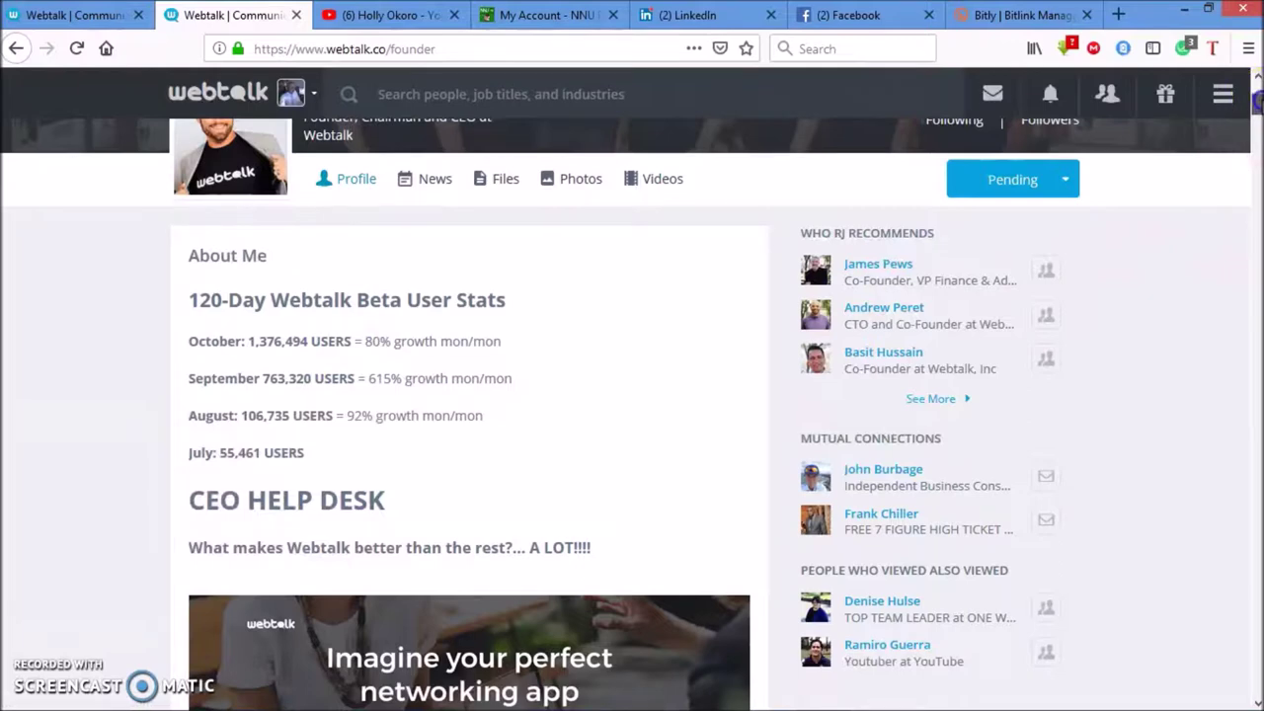
drag(1254, 91, 1258, 87)
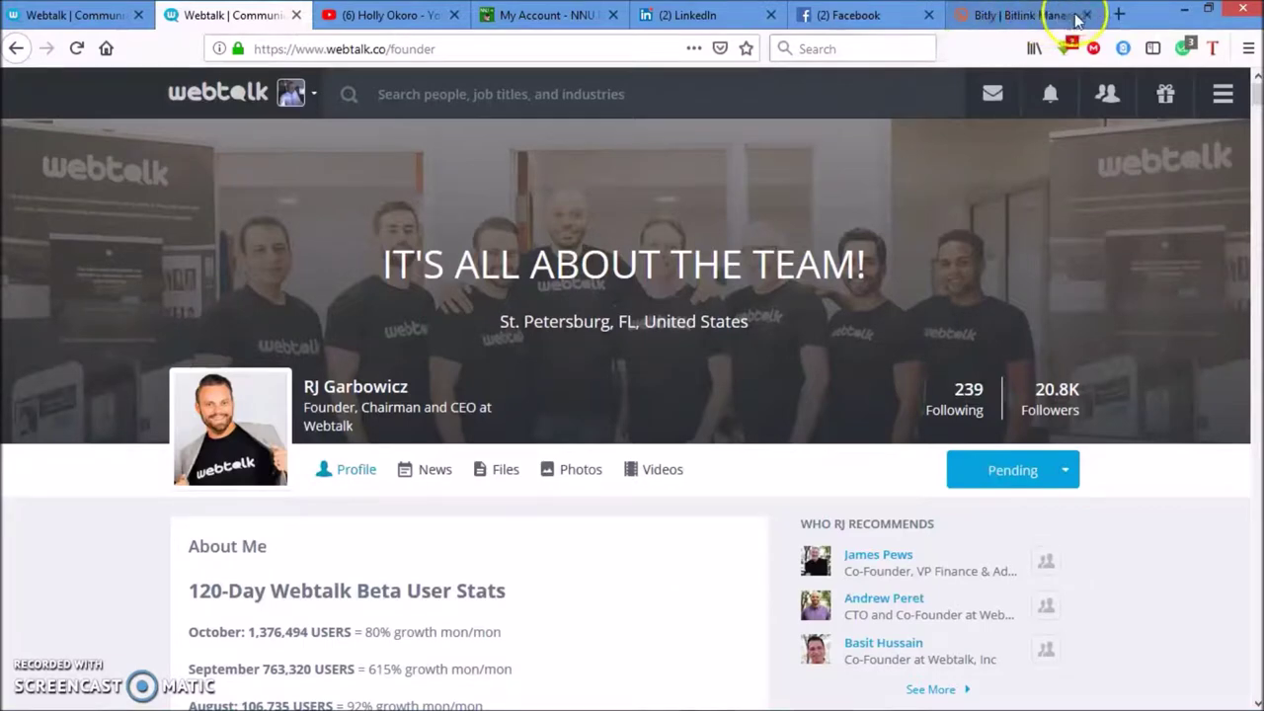
click(1115, 16)
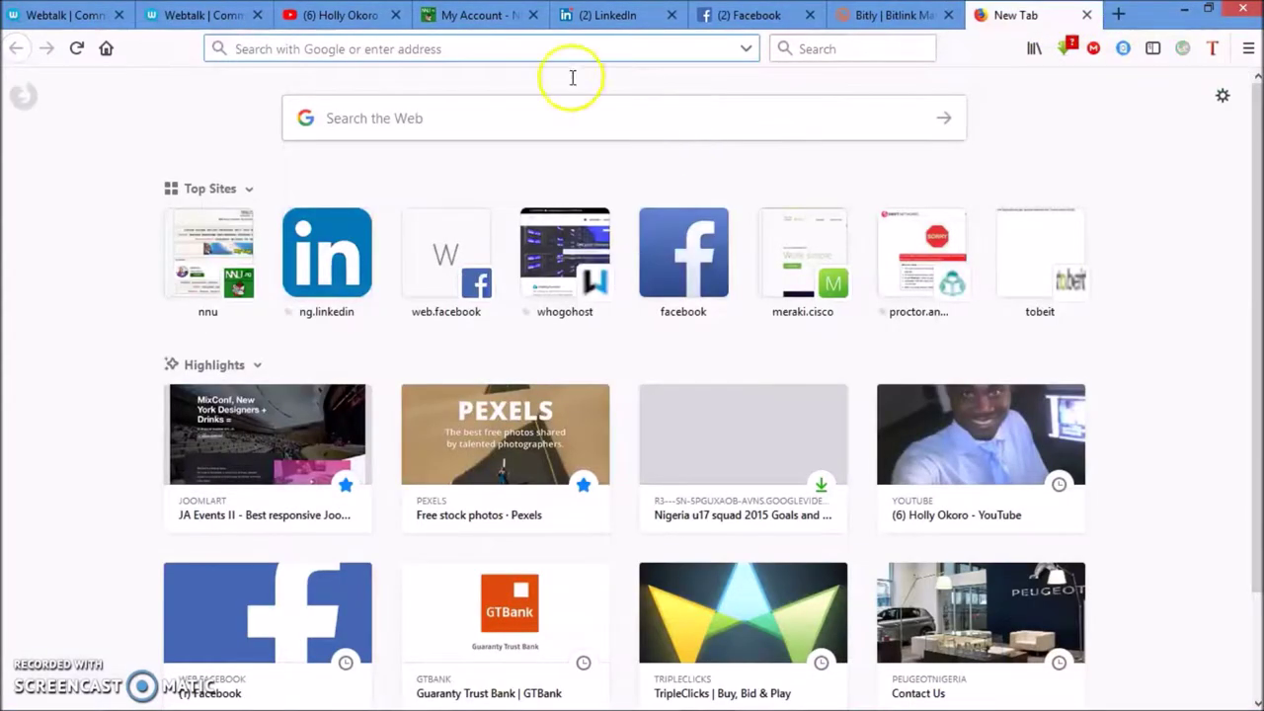
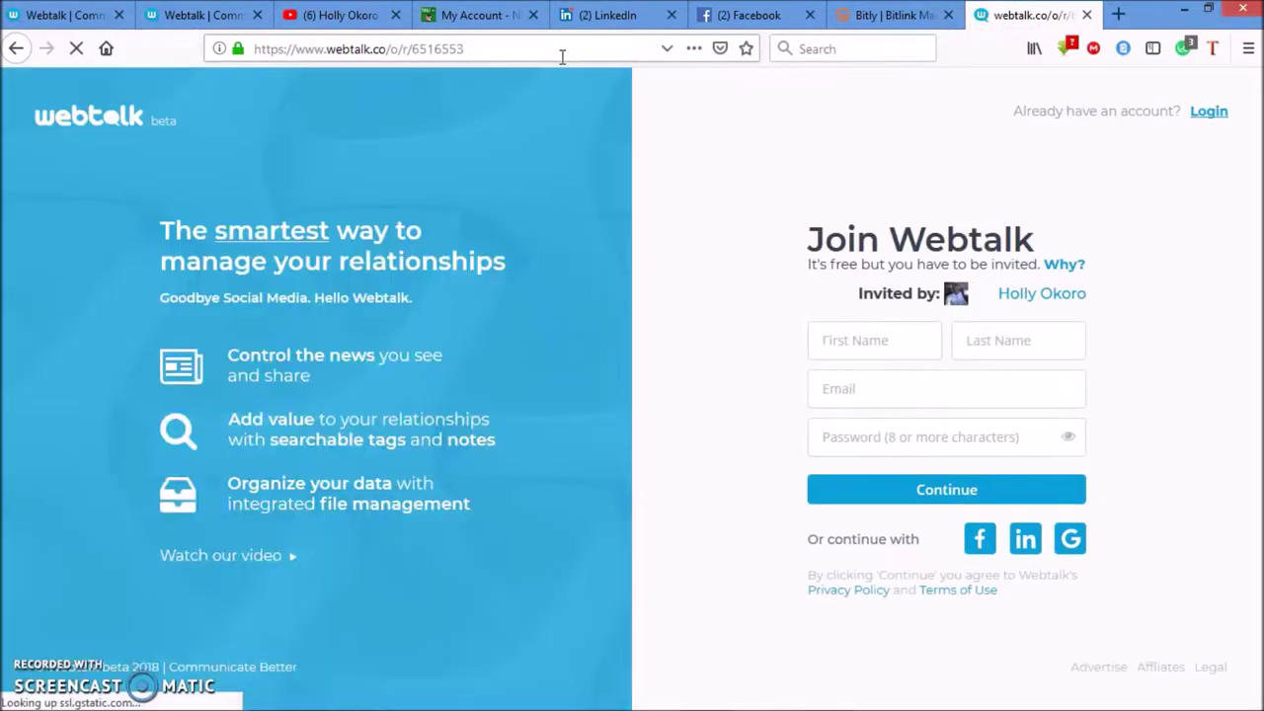
Load the Join Webtalk sign-up form from the pasted referral link and focus First Name
click(847, 341)
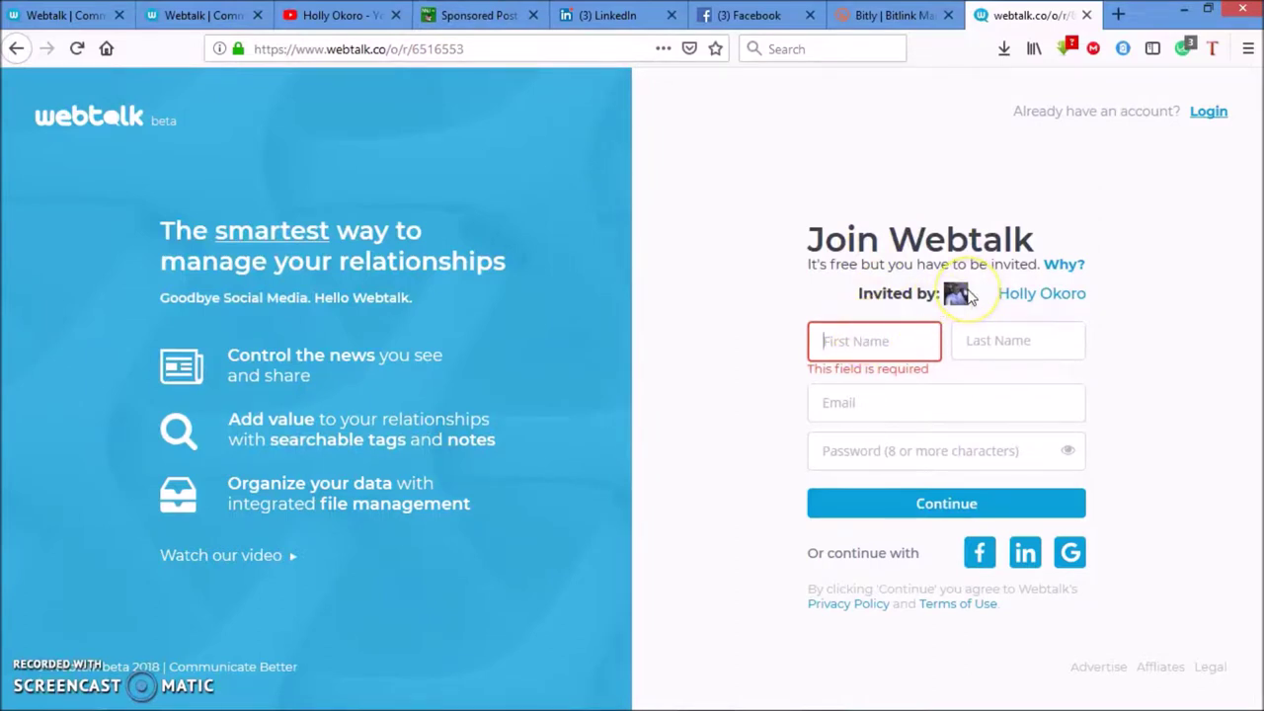
click(873, 340)
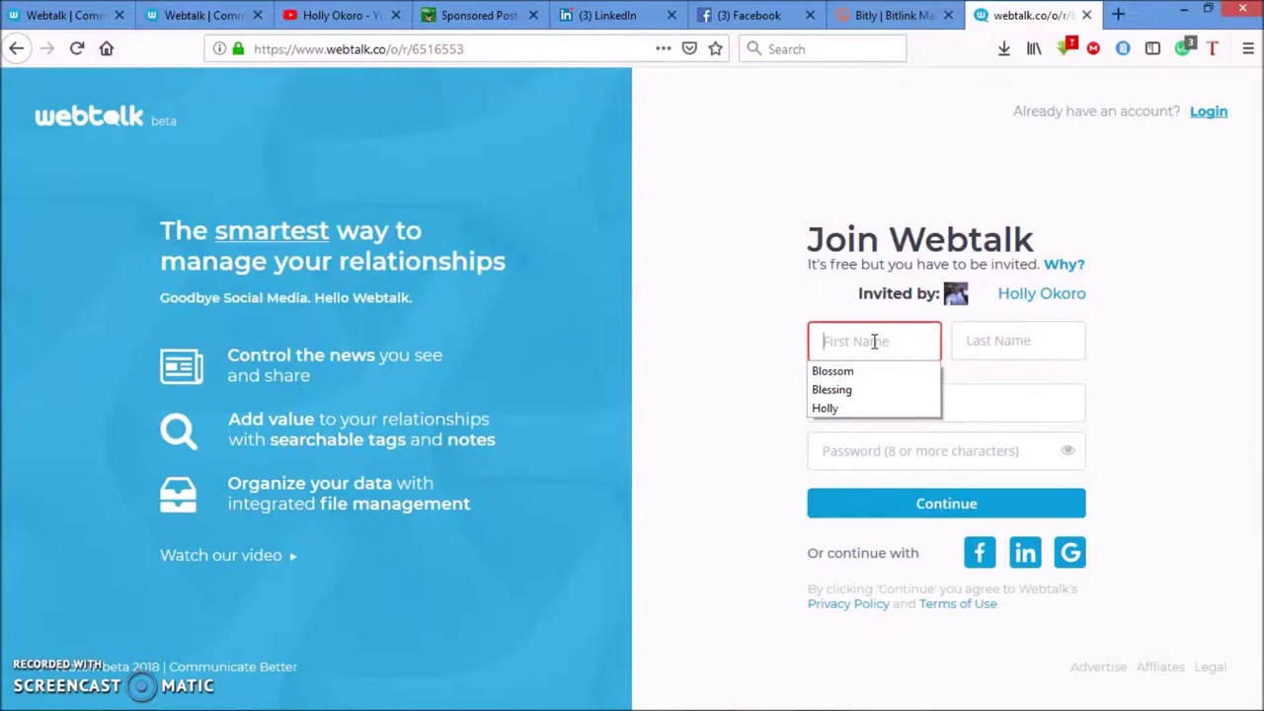
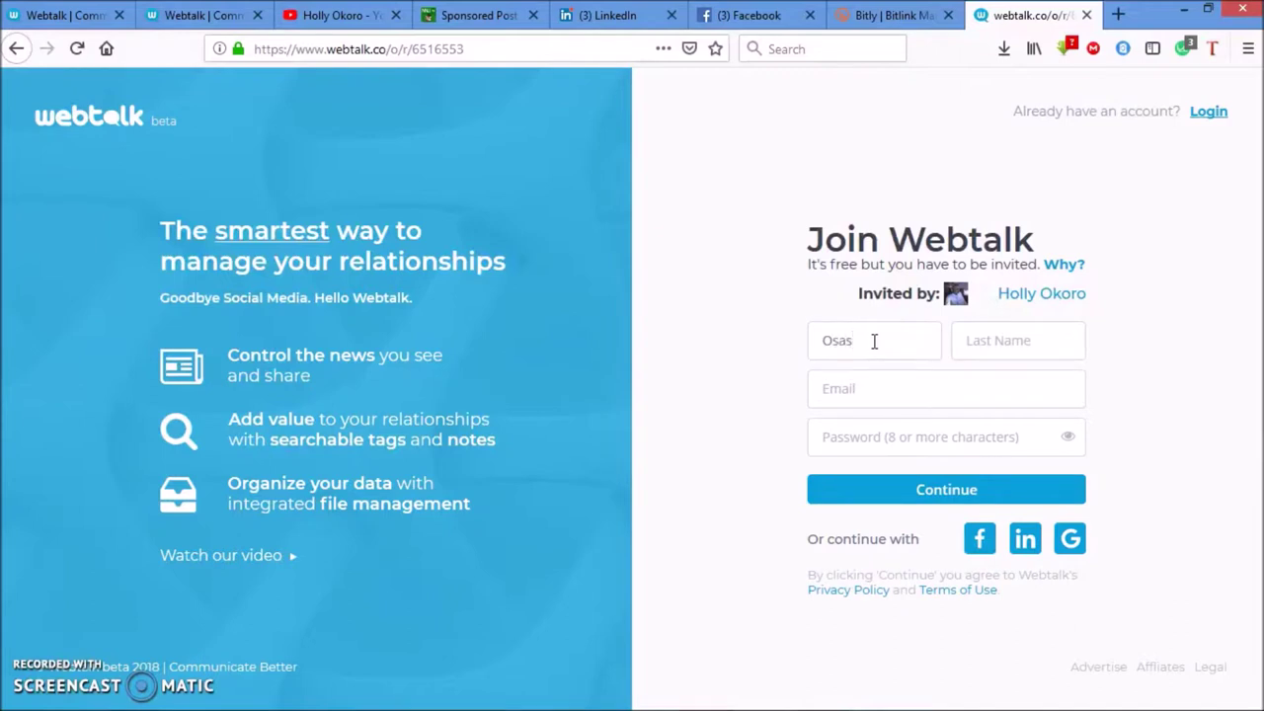
click(968, 344)
click(938, 381)
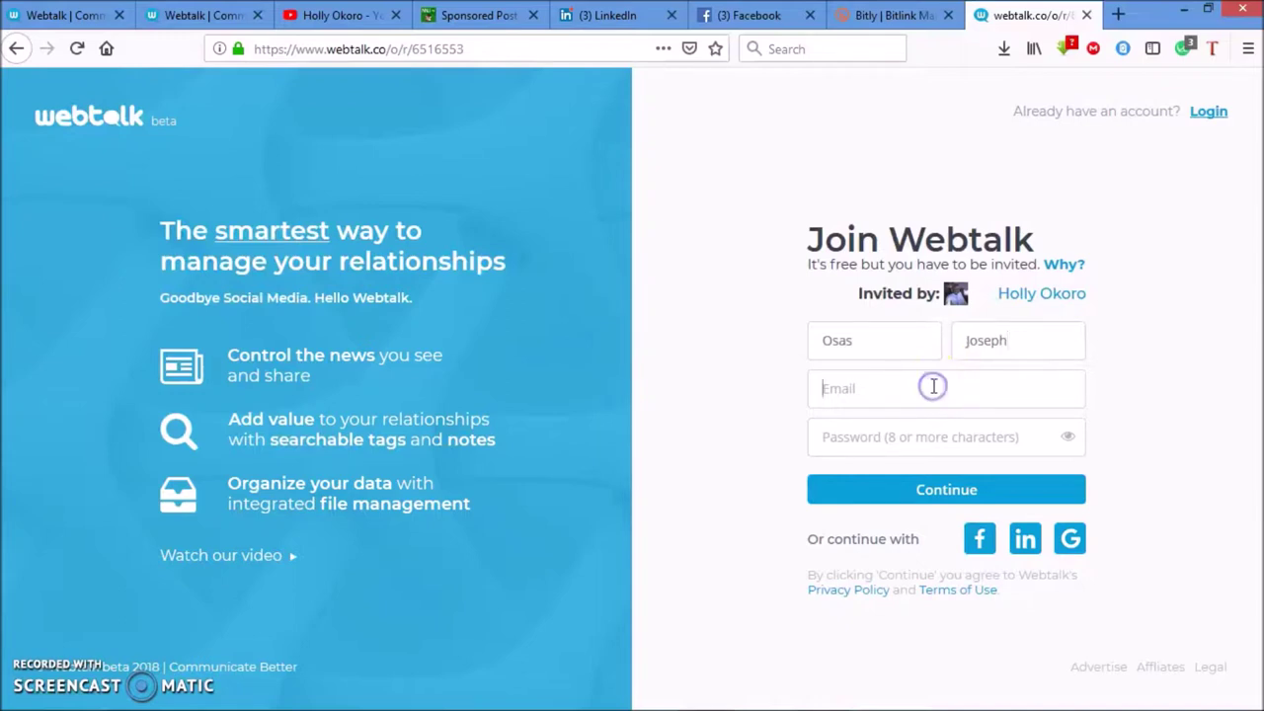
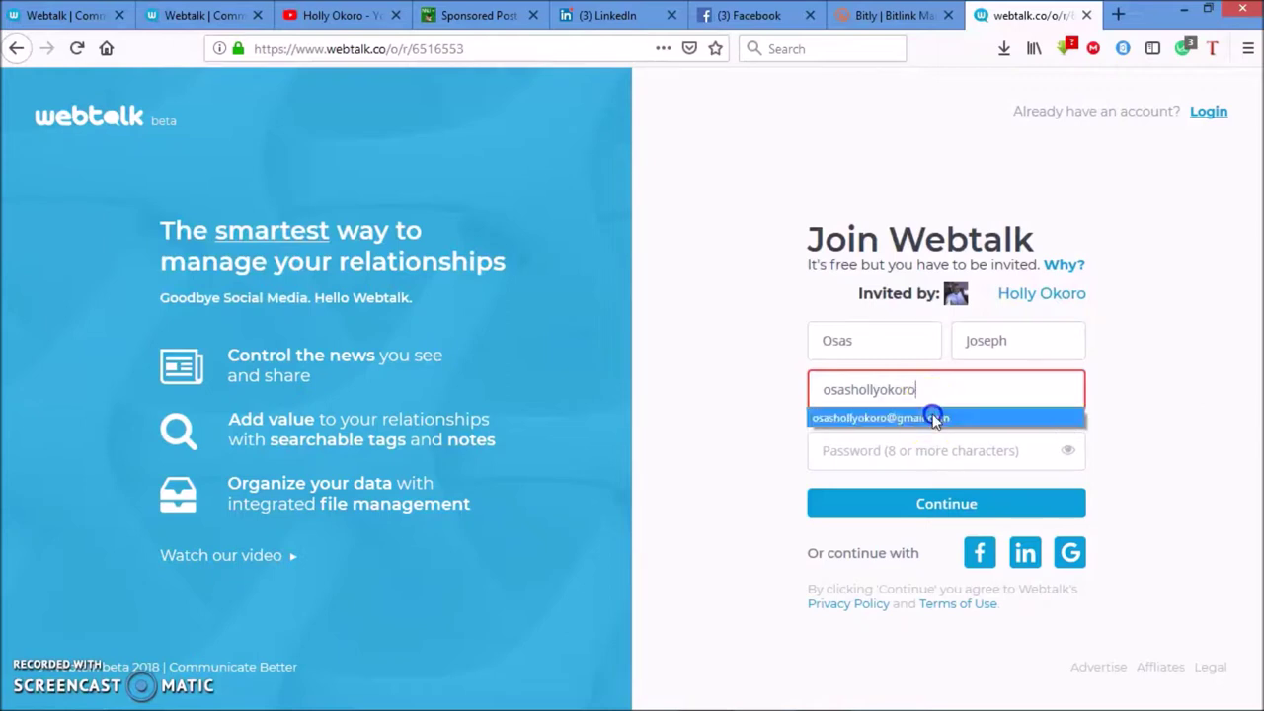
click(936, 419)
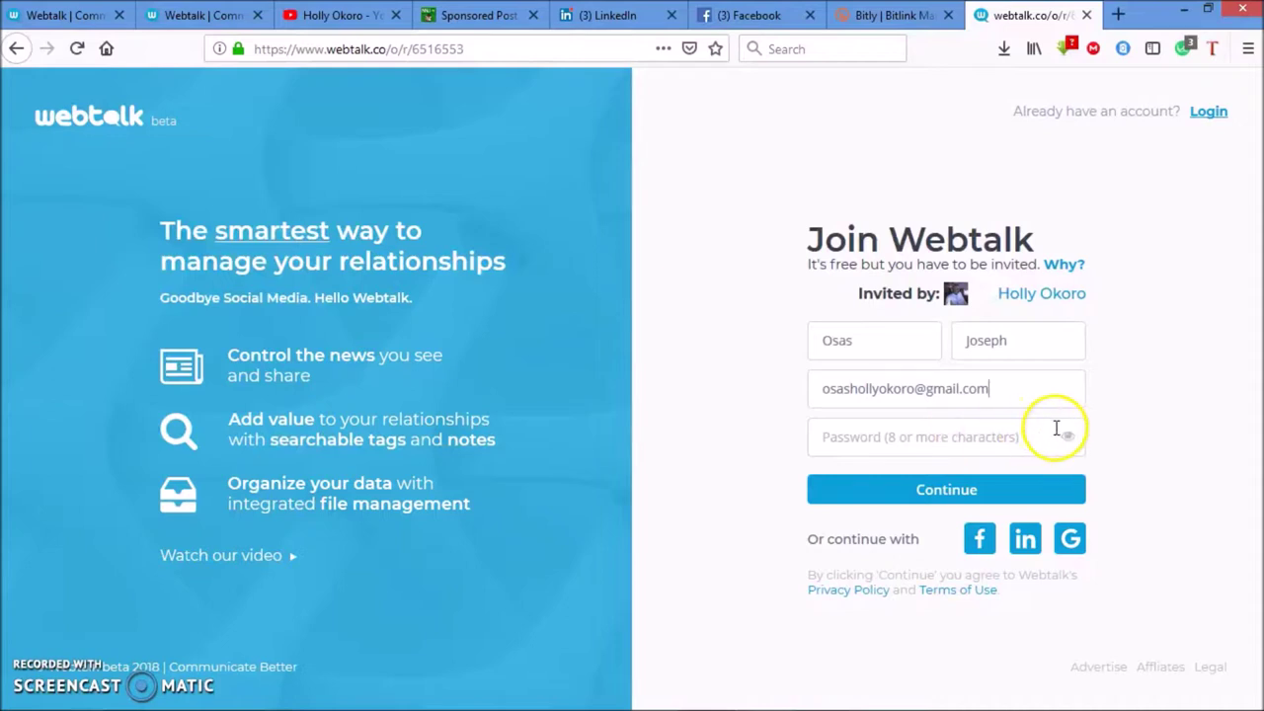
click(1022, 436)
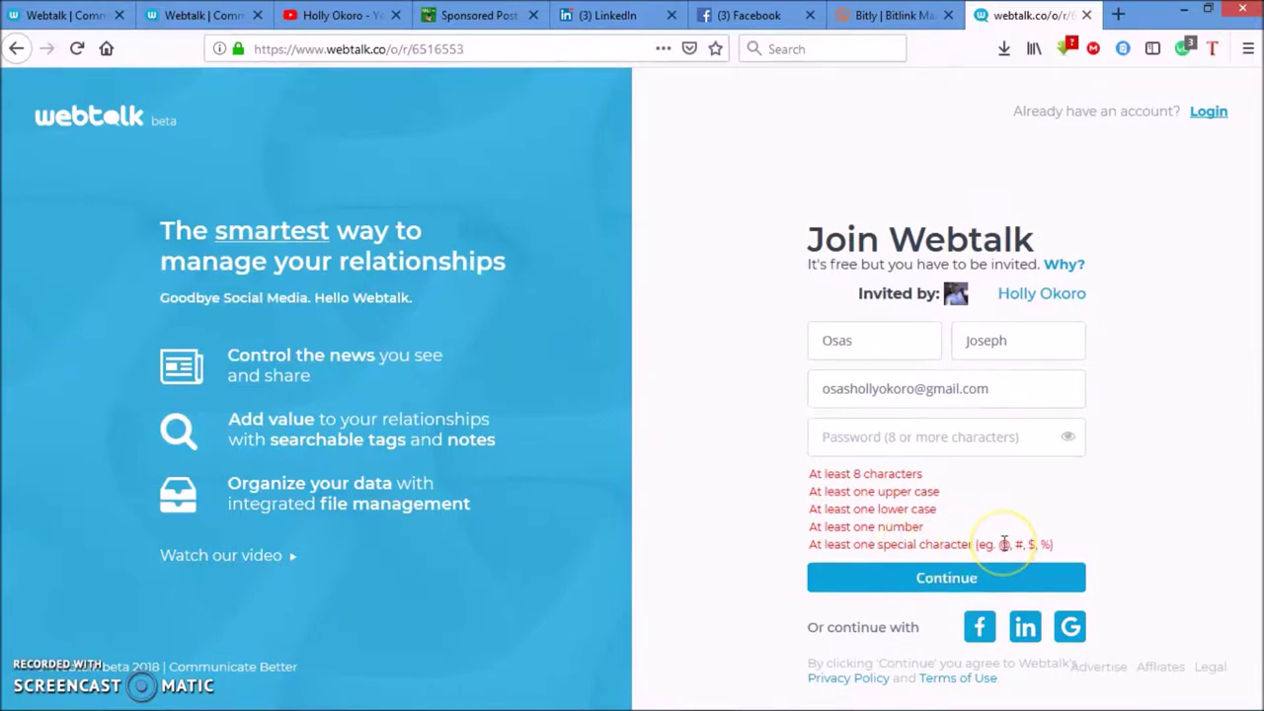
Set the password and submit the Join form, declining Firefox's save-login offer
click(901, 438)
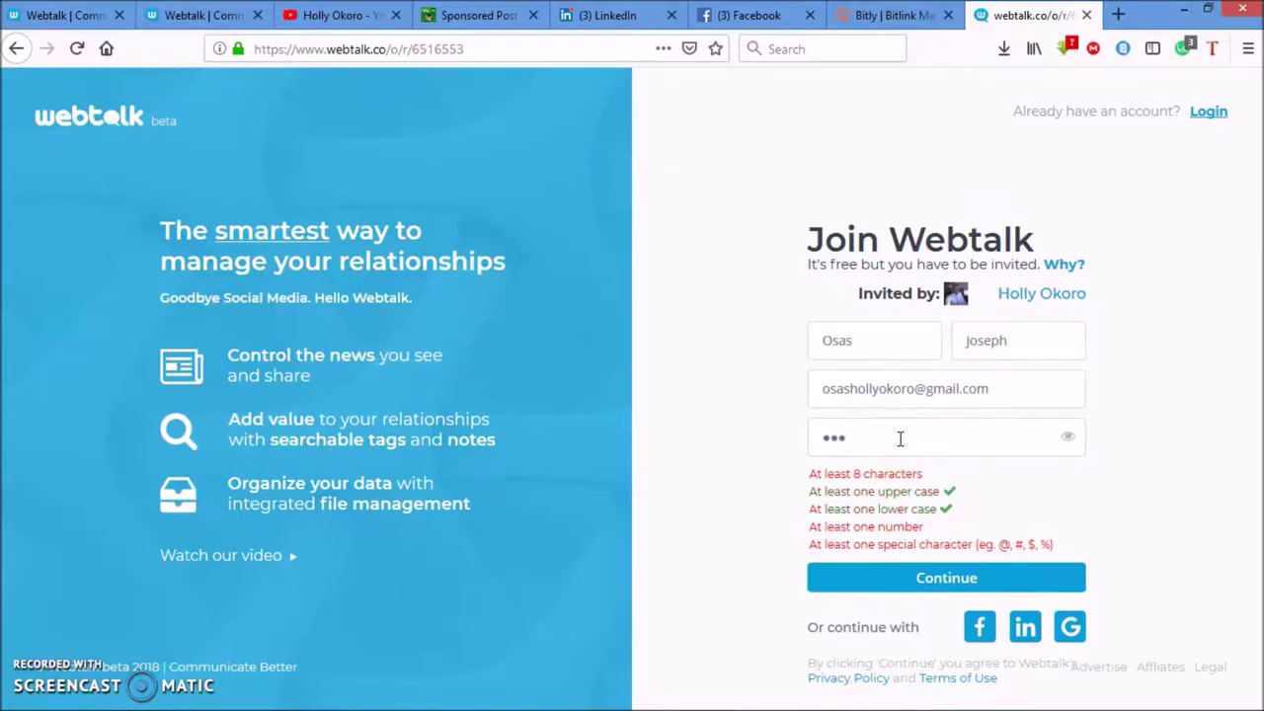
click(941, 577)
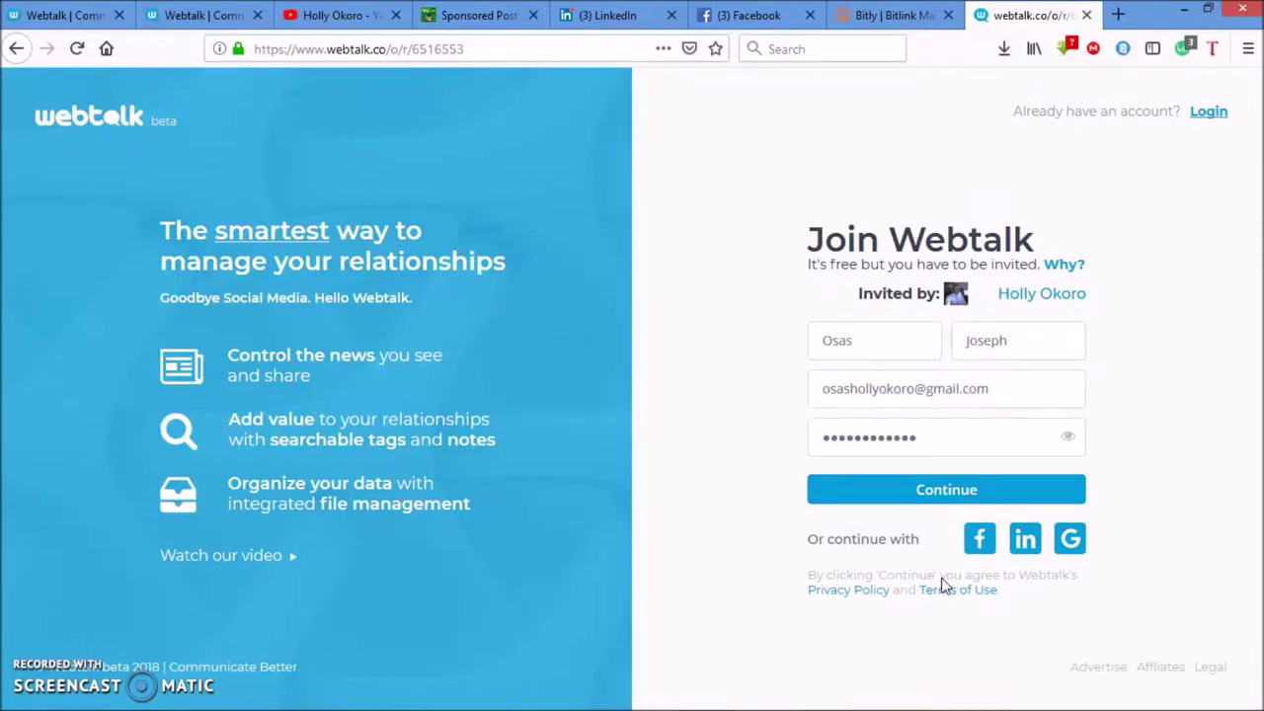
click(933, 492)
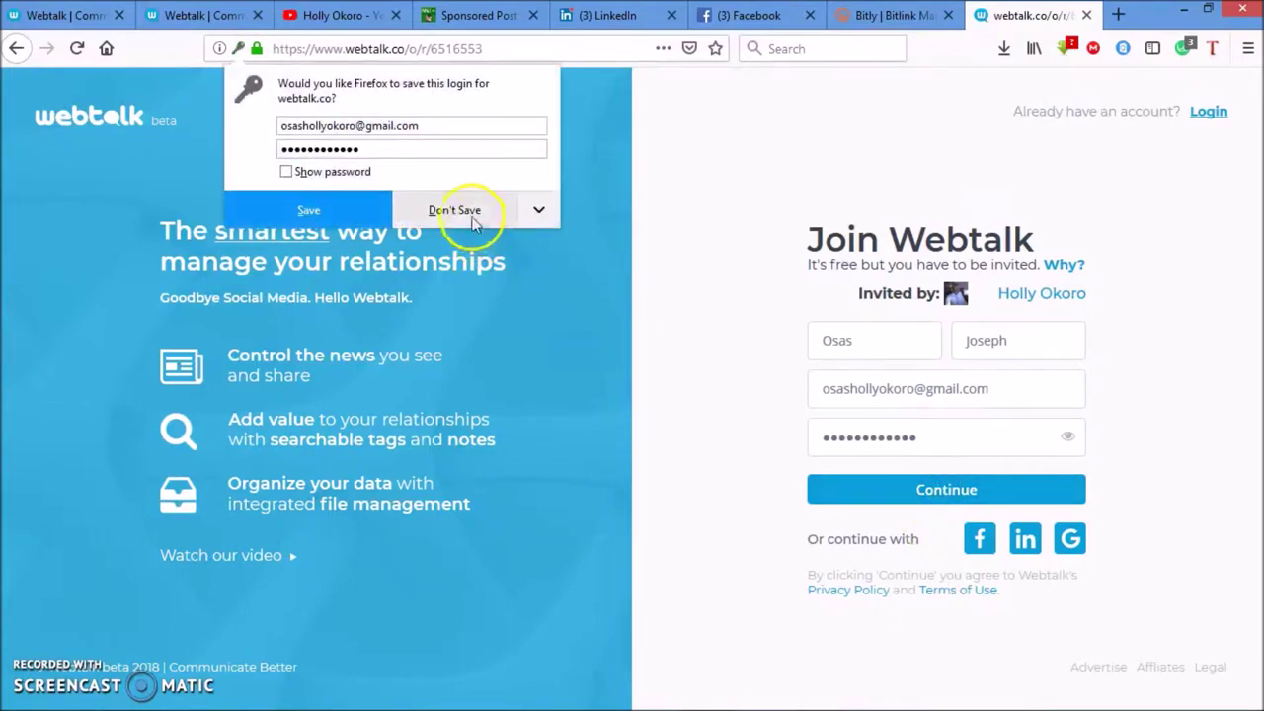
click(472, 215)
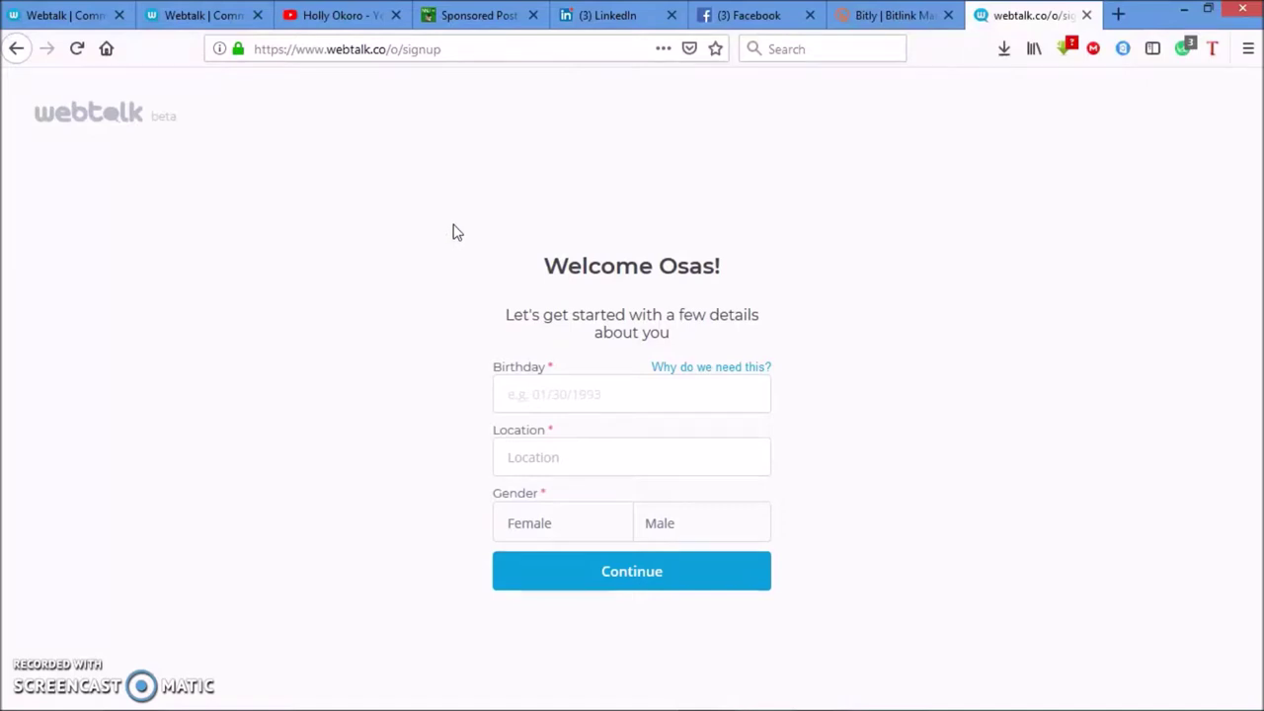
click(549, 350)
click(569, 396)
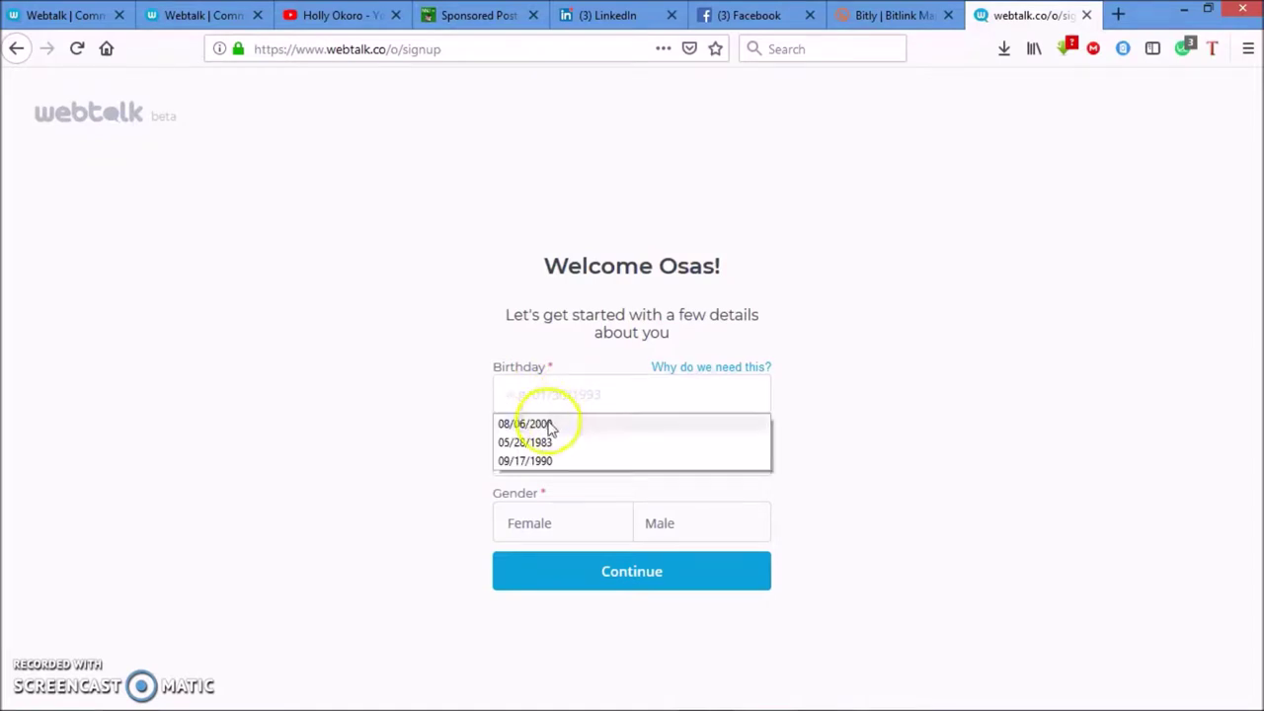
click(550, 425)
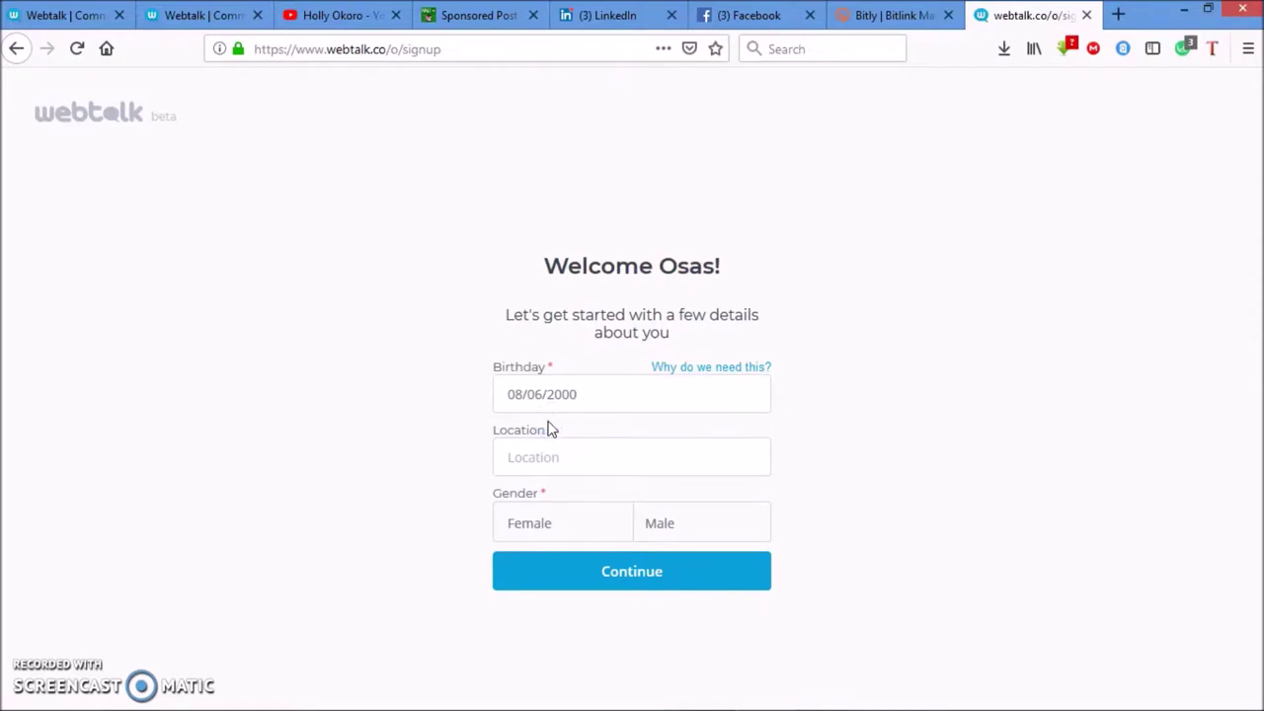
click(550, 443)
text(Ni)
text(geria)
click(691, 527)
click(655, 577)
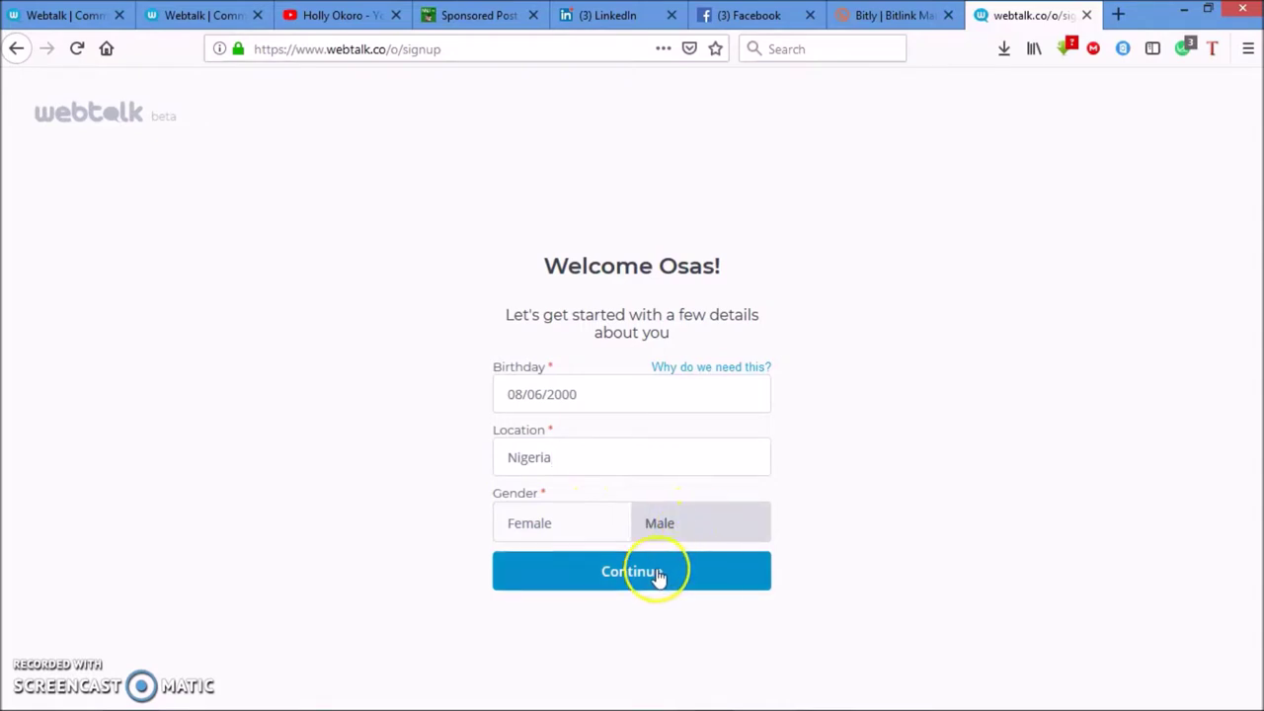
click(658, 576)
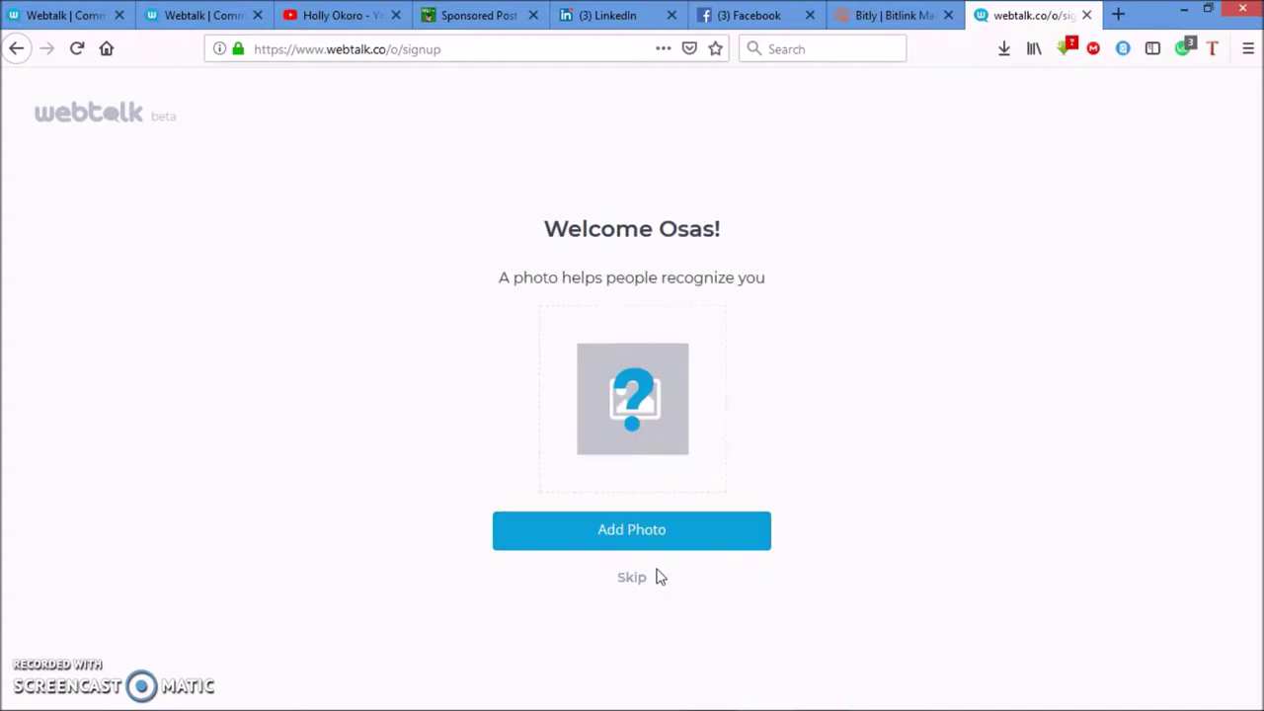
Upload praiseicon5.jpg as the profile photo and zoom it slightly in the crop frame
click(639, 485)
click(625, 533)
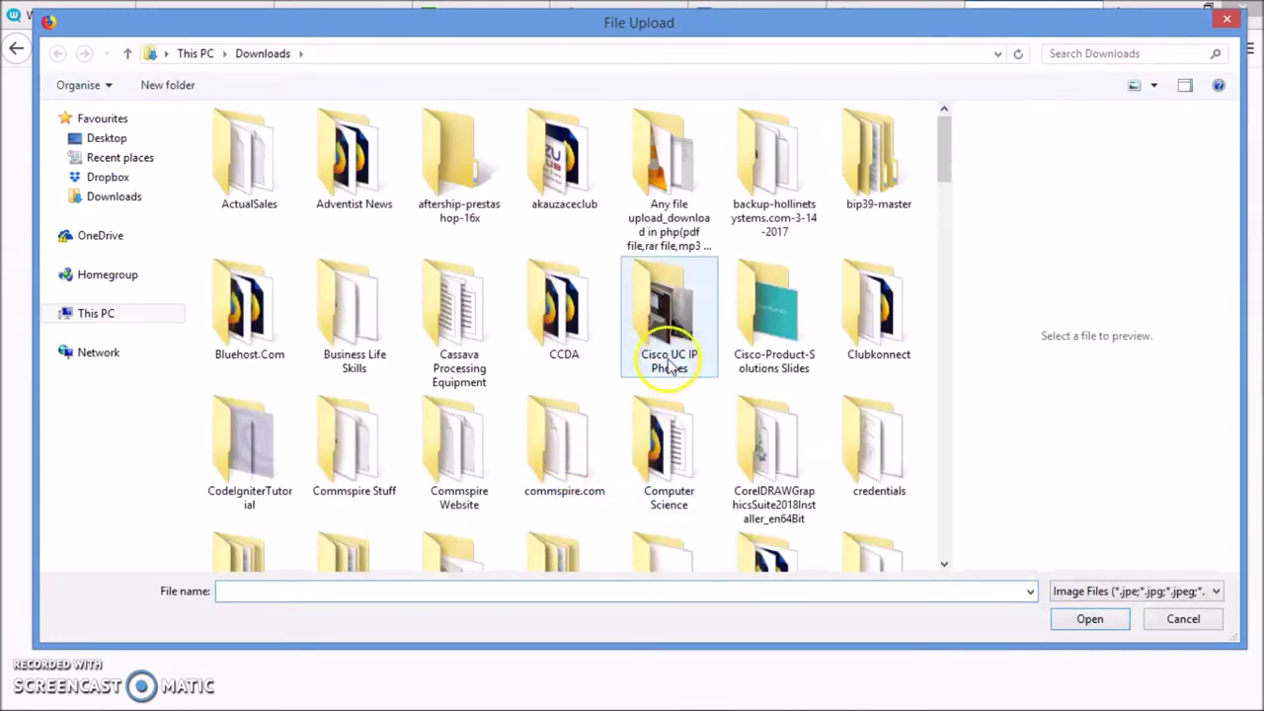
click(144, 196)
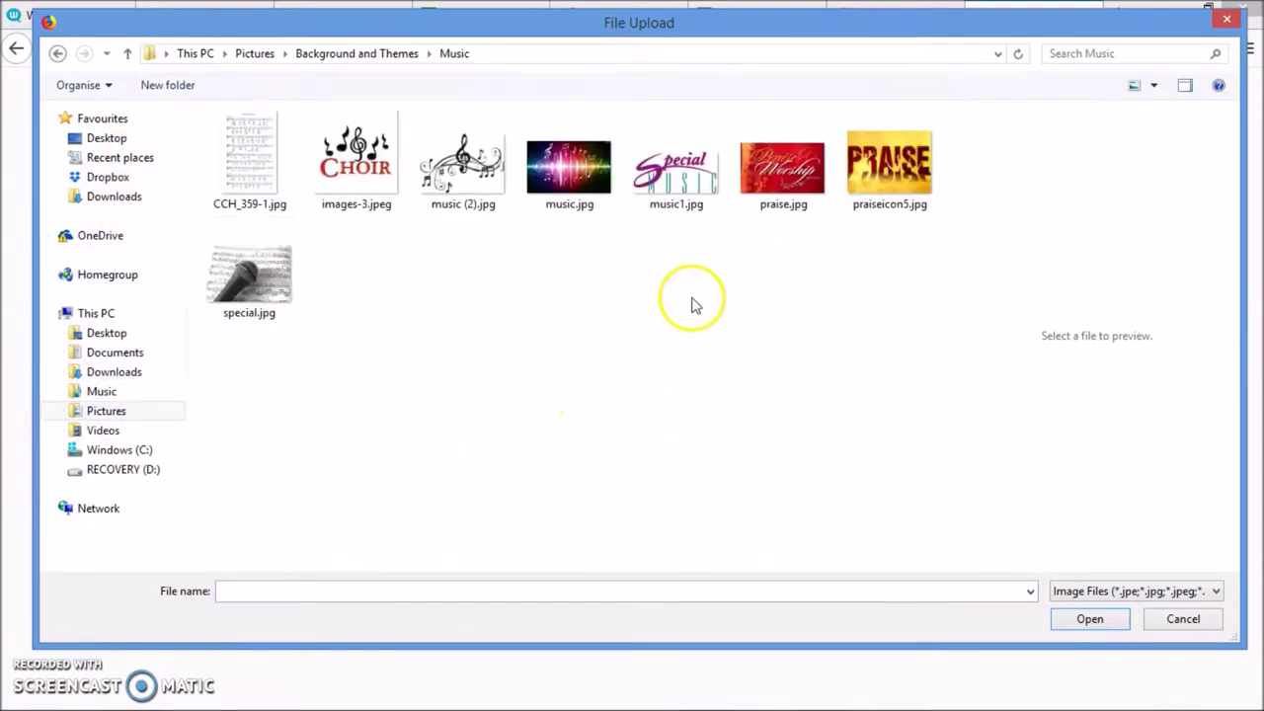
mouse_move(783, 168)
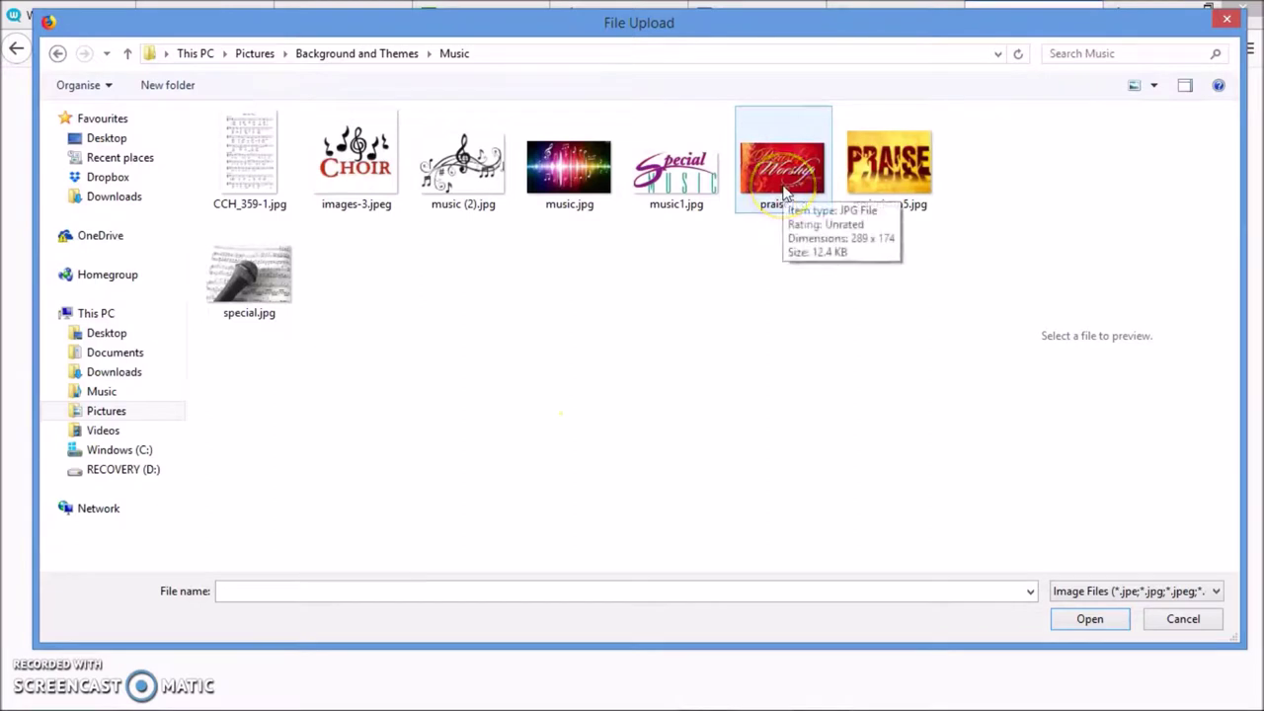
click(887, 180)
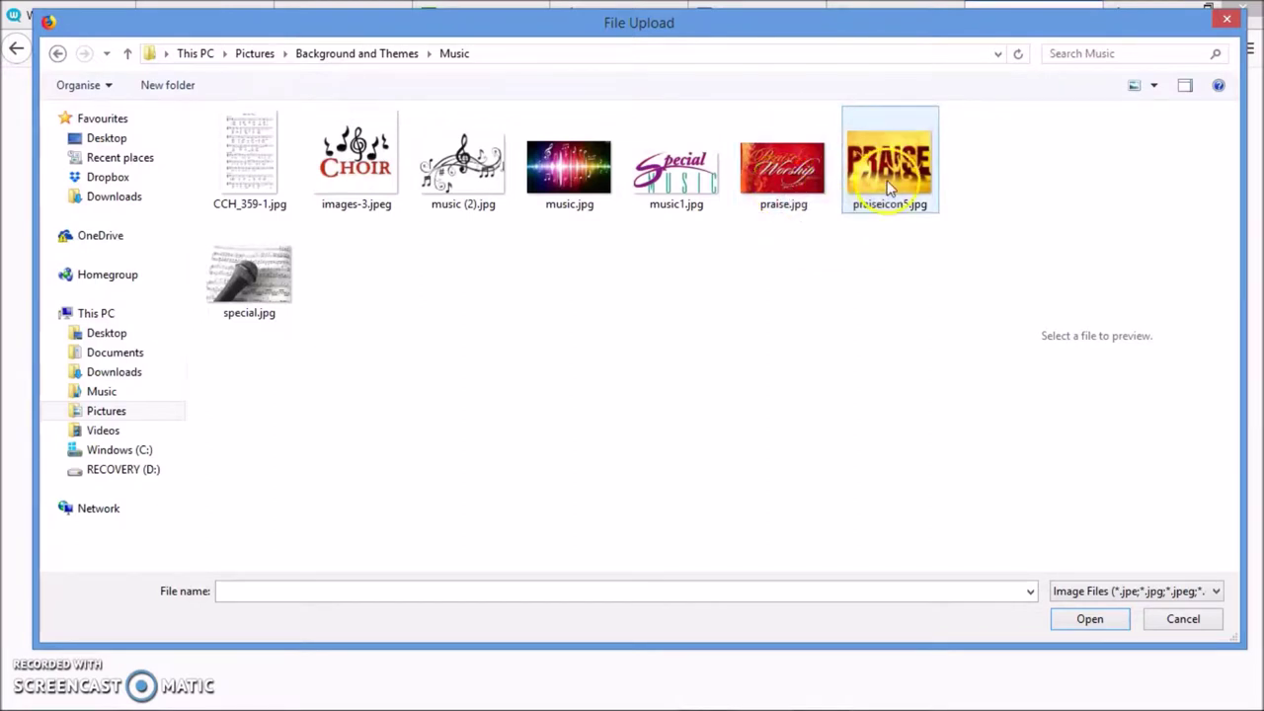
click(1084, 618)
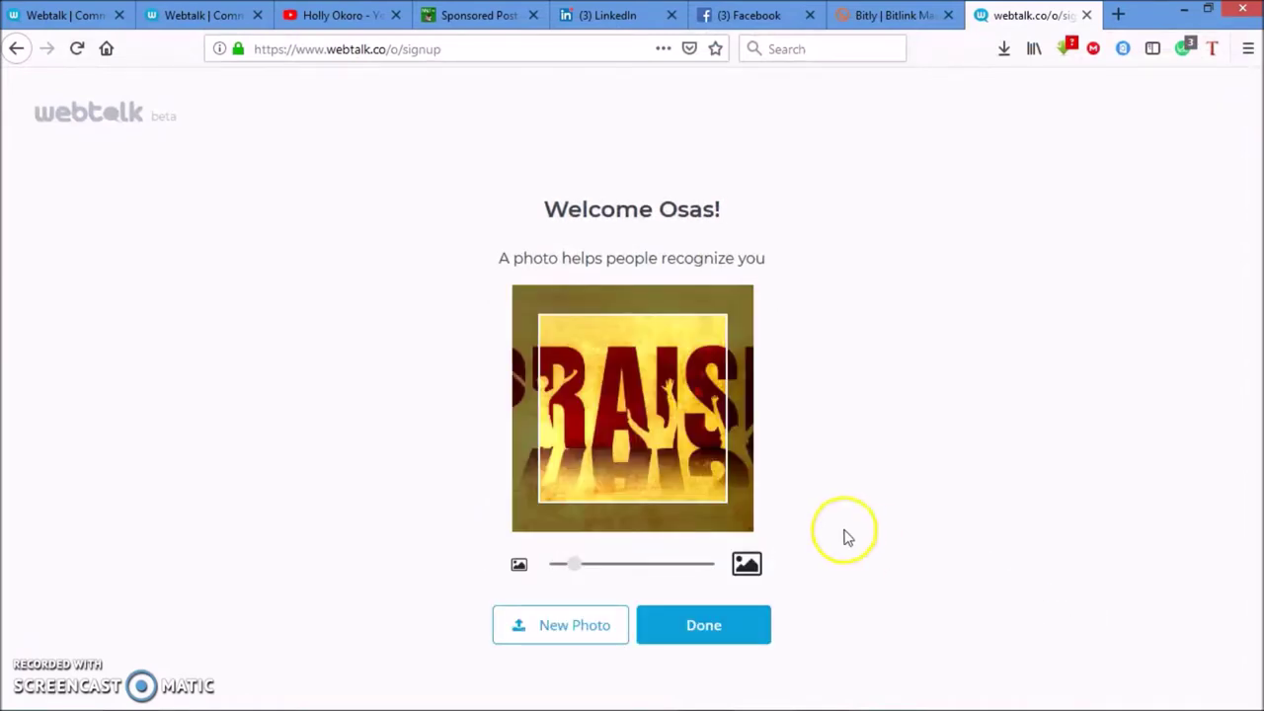
click(573, 564)
drag(573, 564, 558, 571)
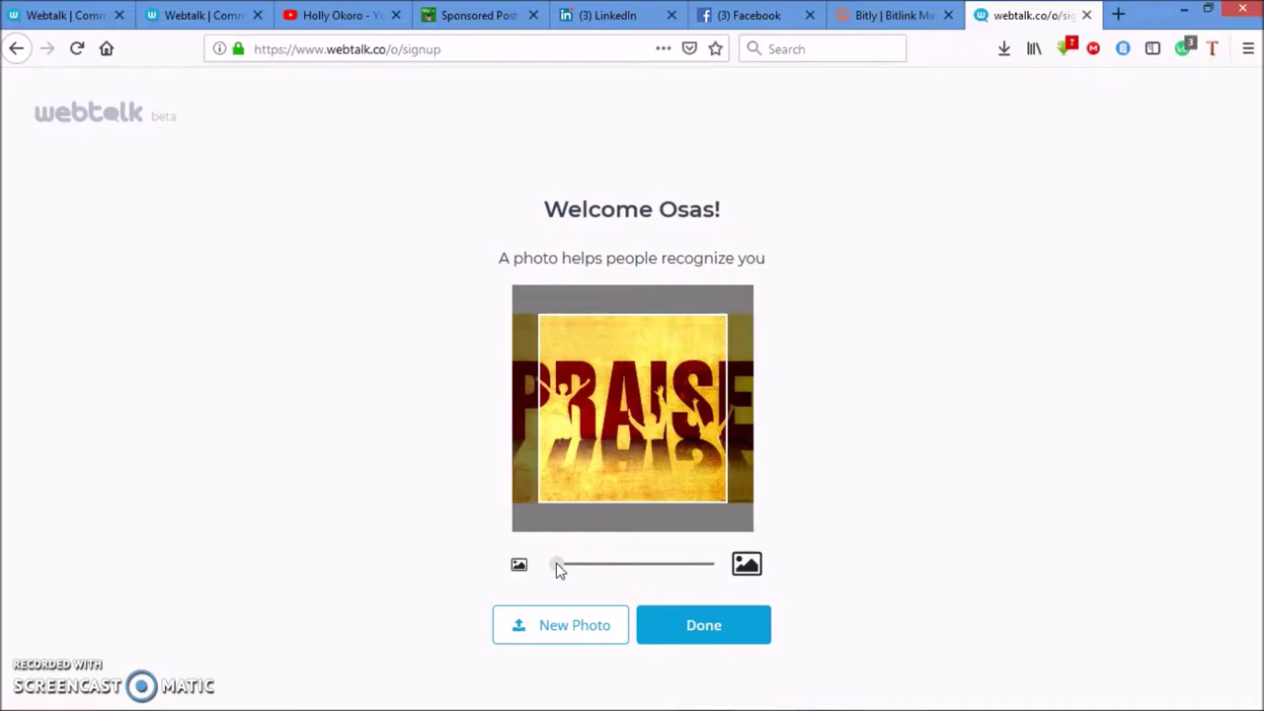
click(707, 637)
Save the cropped profile photo and move to the Gmail inbox window
click(707, 637)
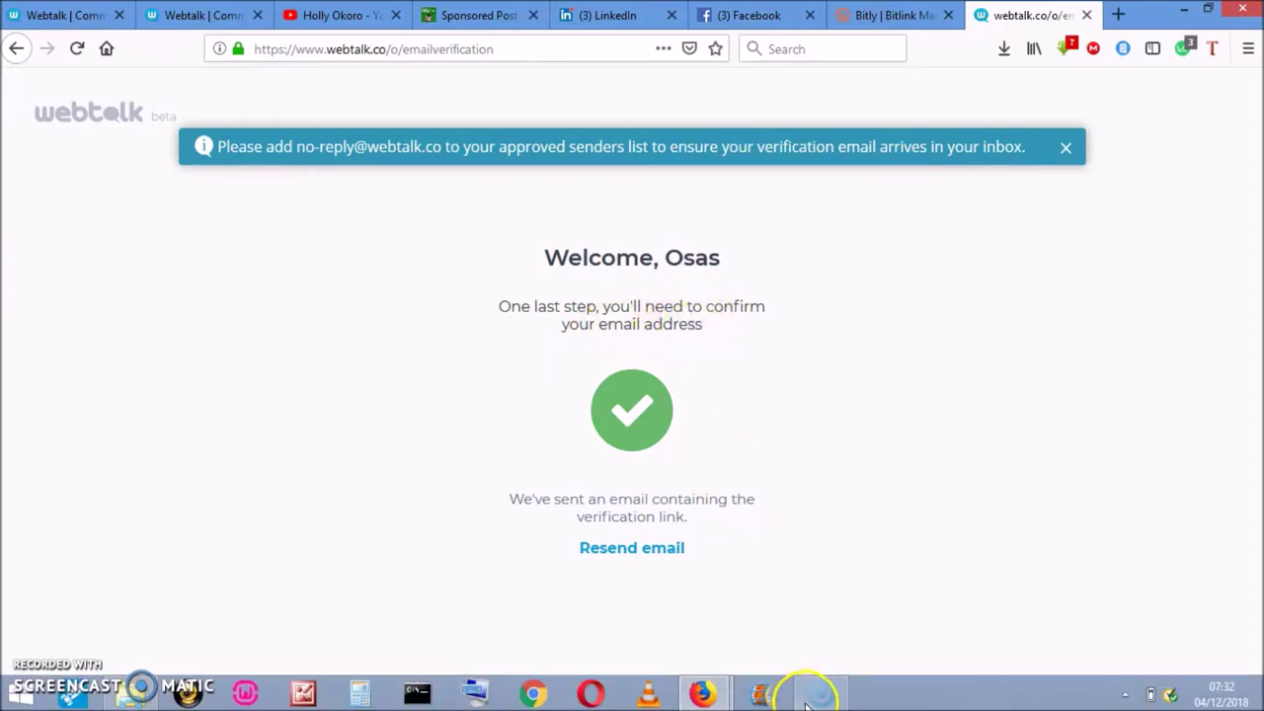
mouse_move(702, 693)
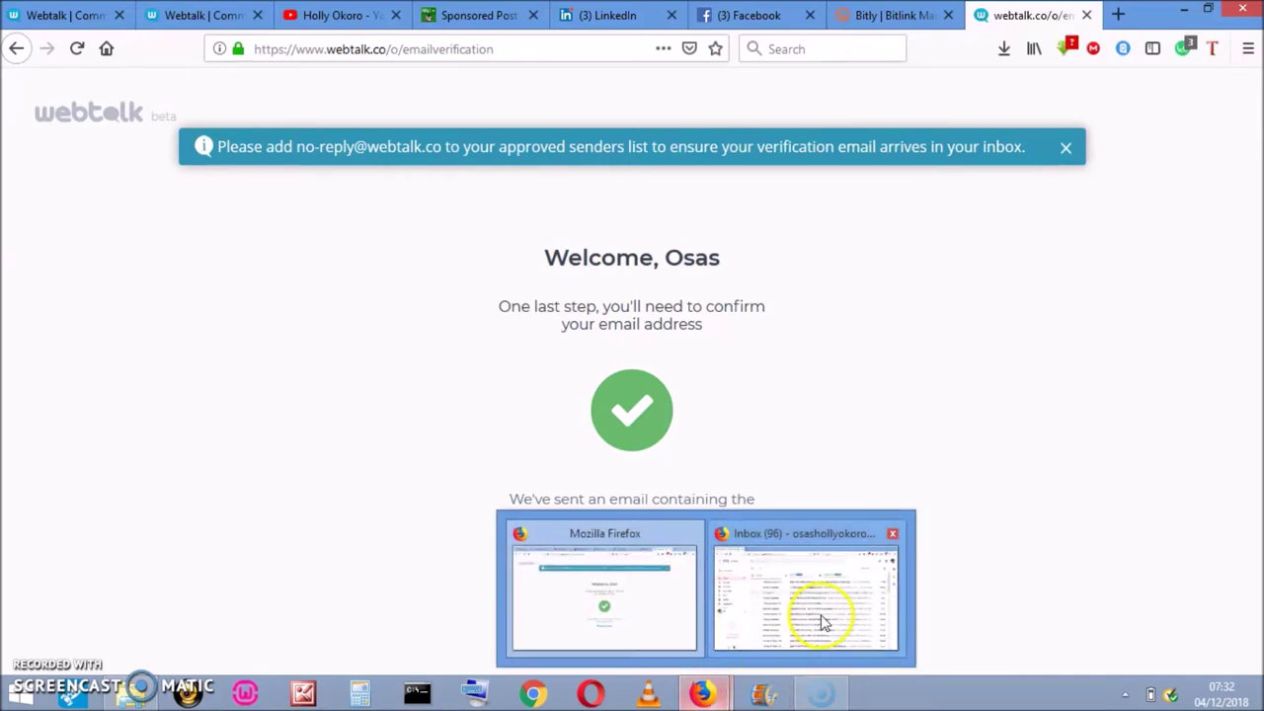
click(816, 610)
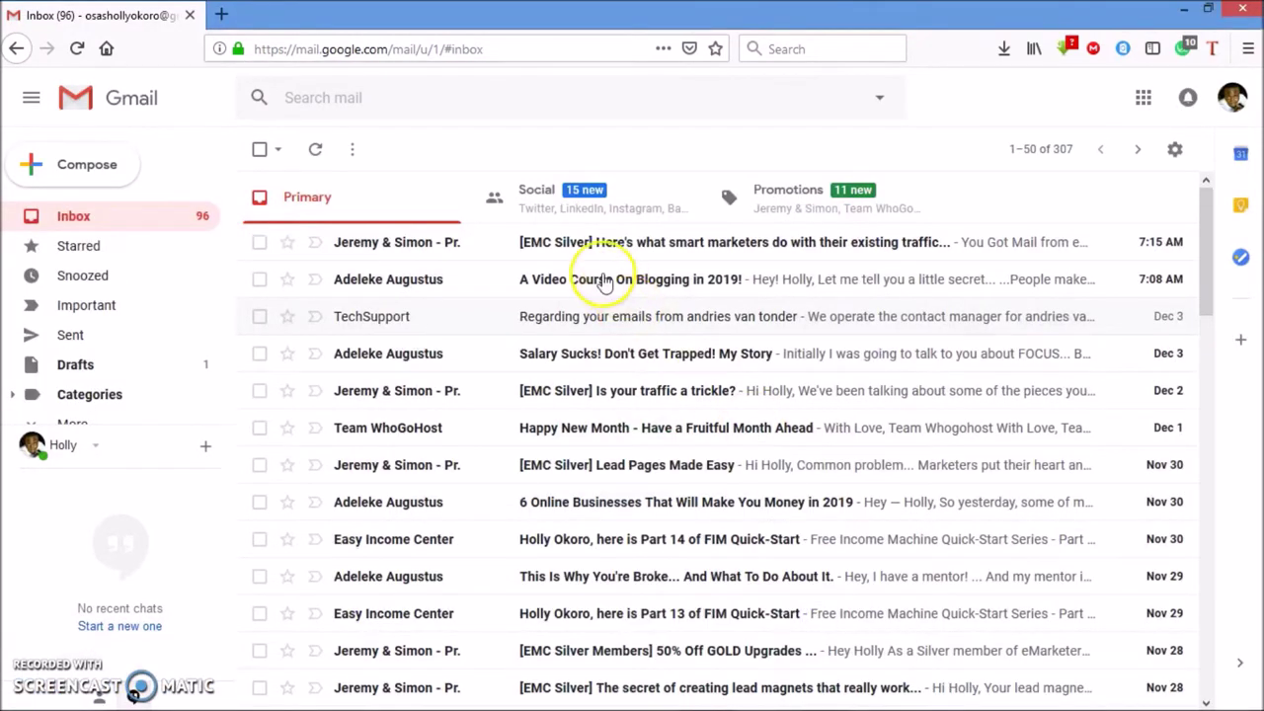
Open Webtalk's Verify Account email under Promotions and scroll to its verify-email link
click(780, 206)
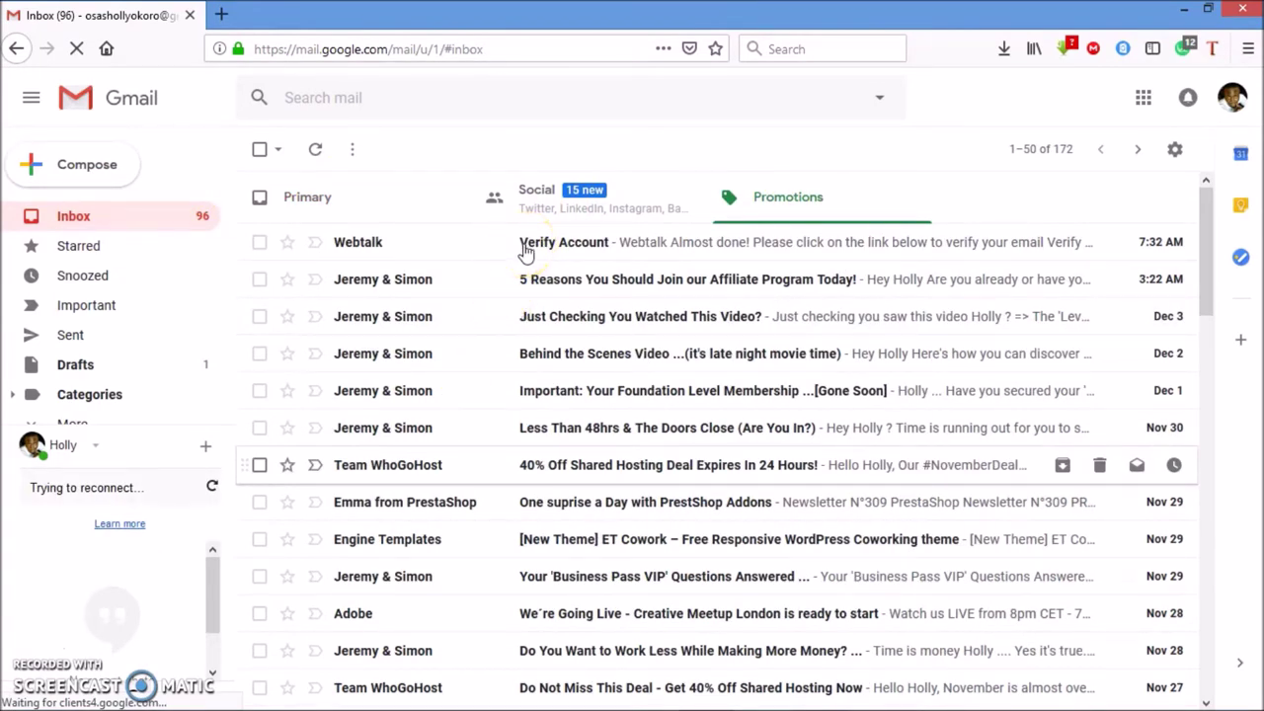
click(525, 252)
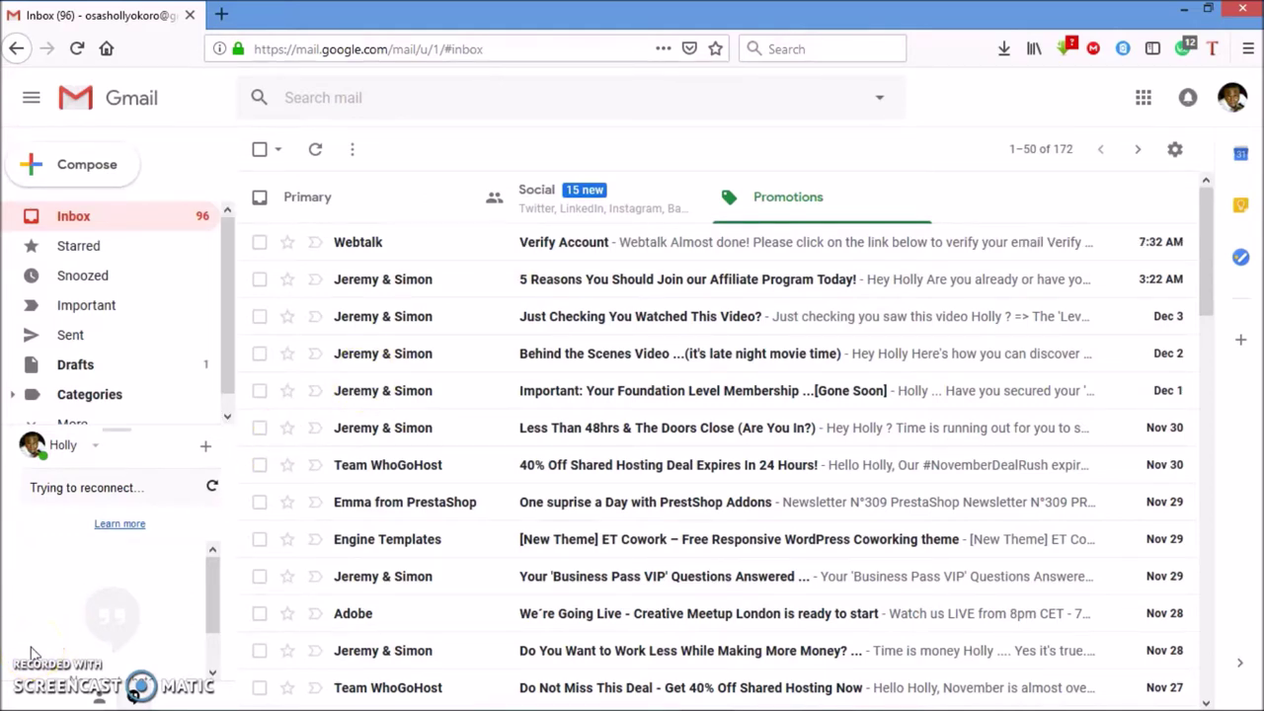
click(1086, 242)
drag(1208, 265, 1201, 370)
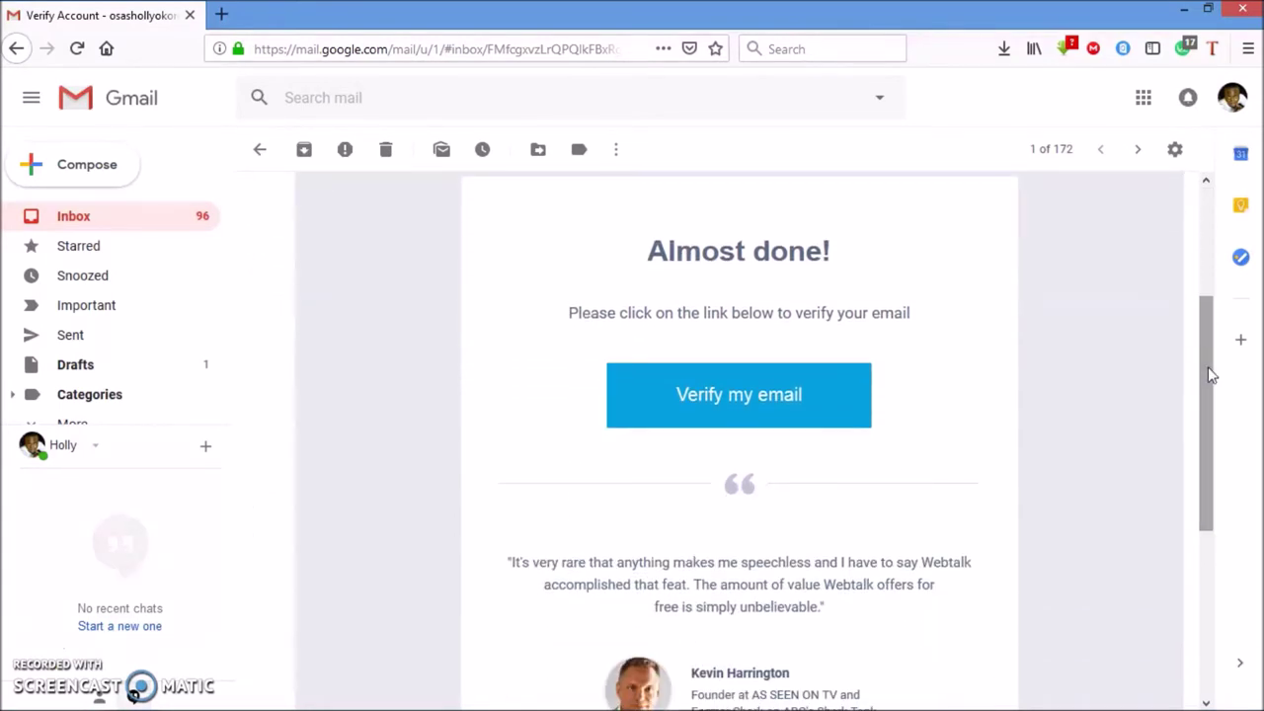
mouse_move(1199, 370)
mouse_down()
mouse_move(1208, 471)
mouse_move(1193, 418)
mouse_move(1202, 387)
mouse_up()
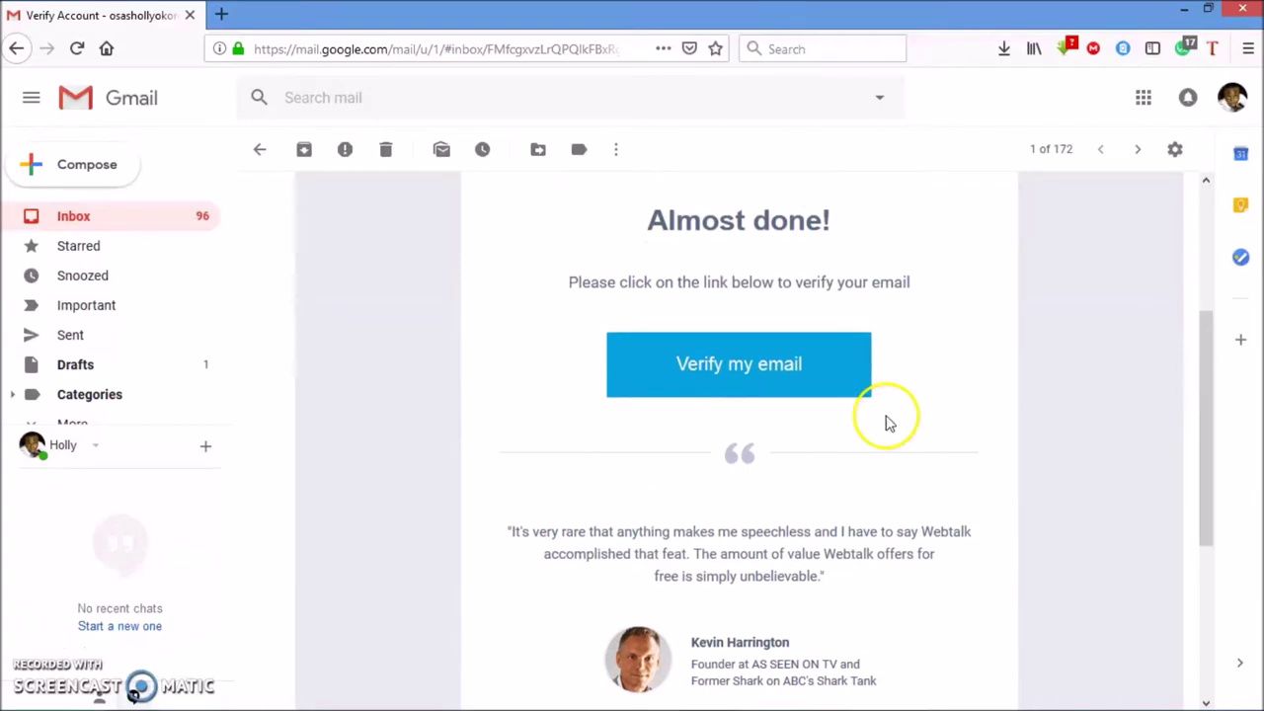
Verify the new account's email, then open the account menu from the avatar
click(744, 378)
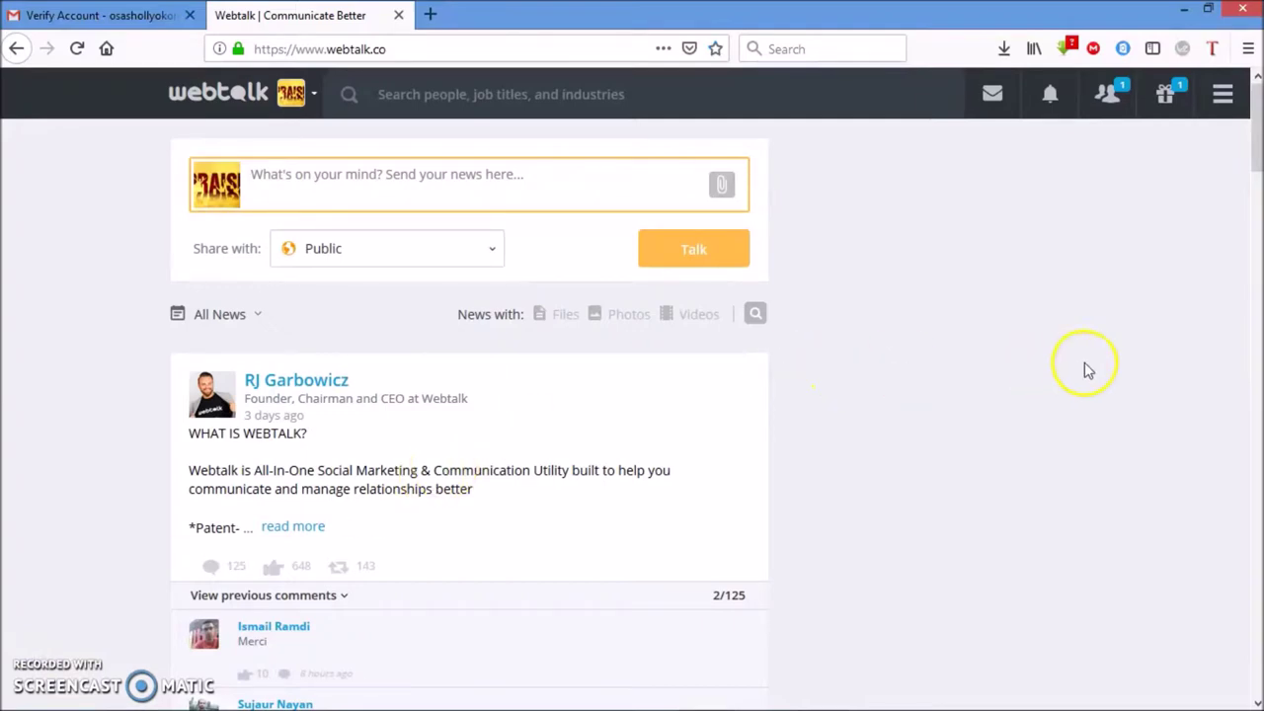
drag(1256, 148, 1258, 259)
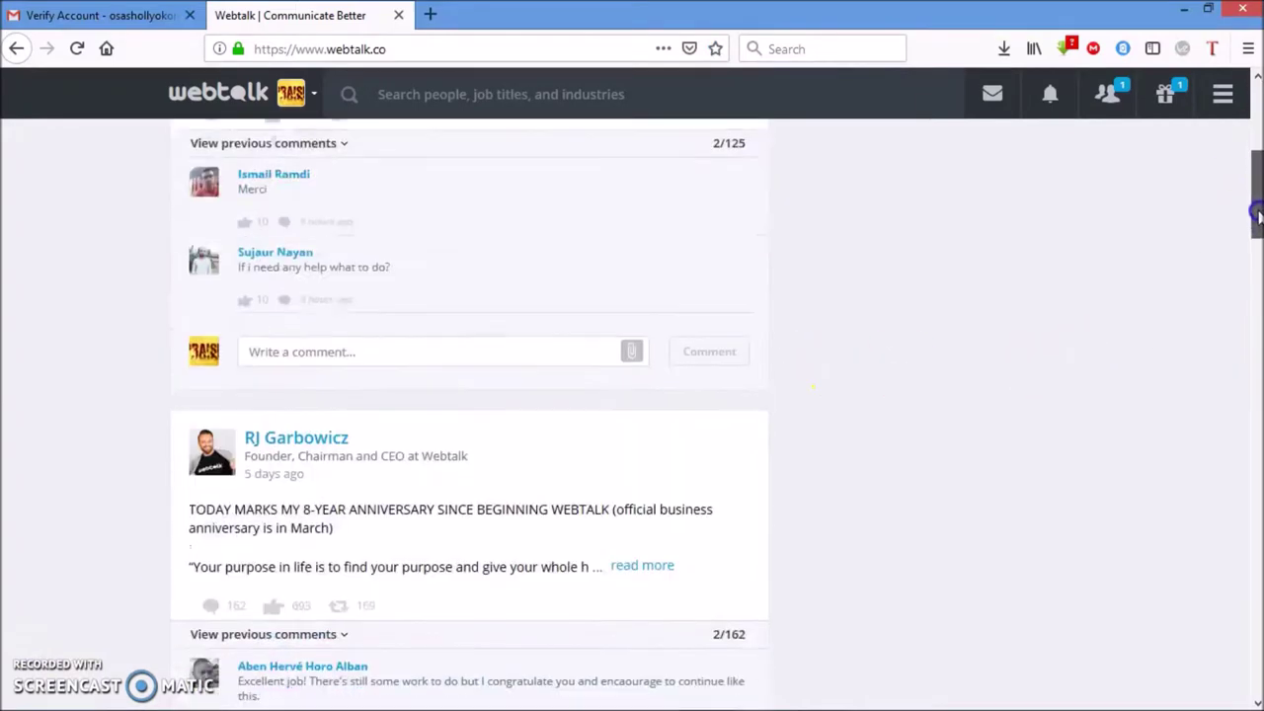
drag(1259, 258, 1256, 139)
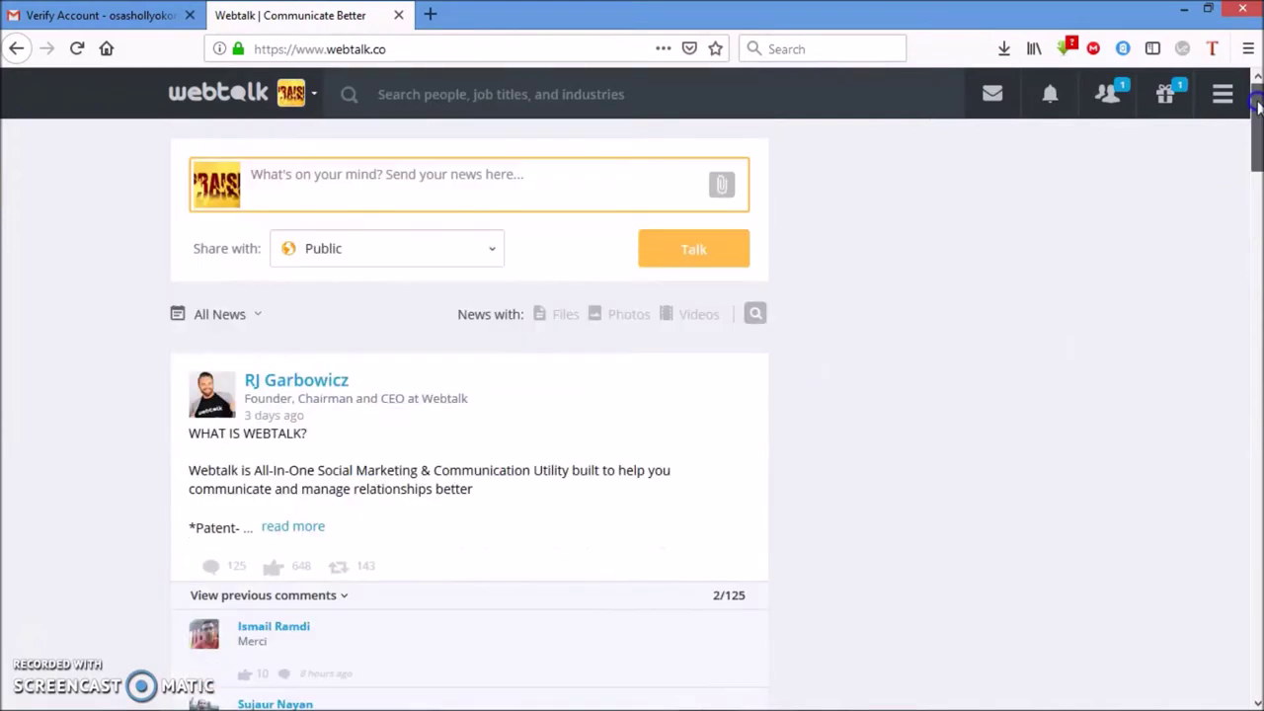
click(312, 101)
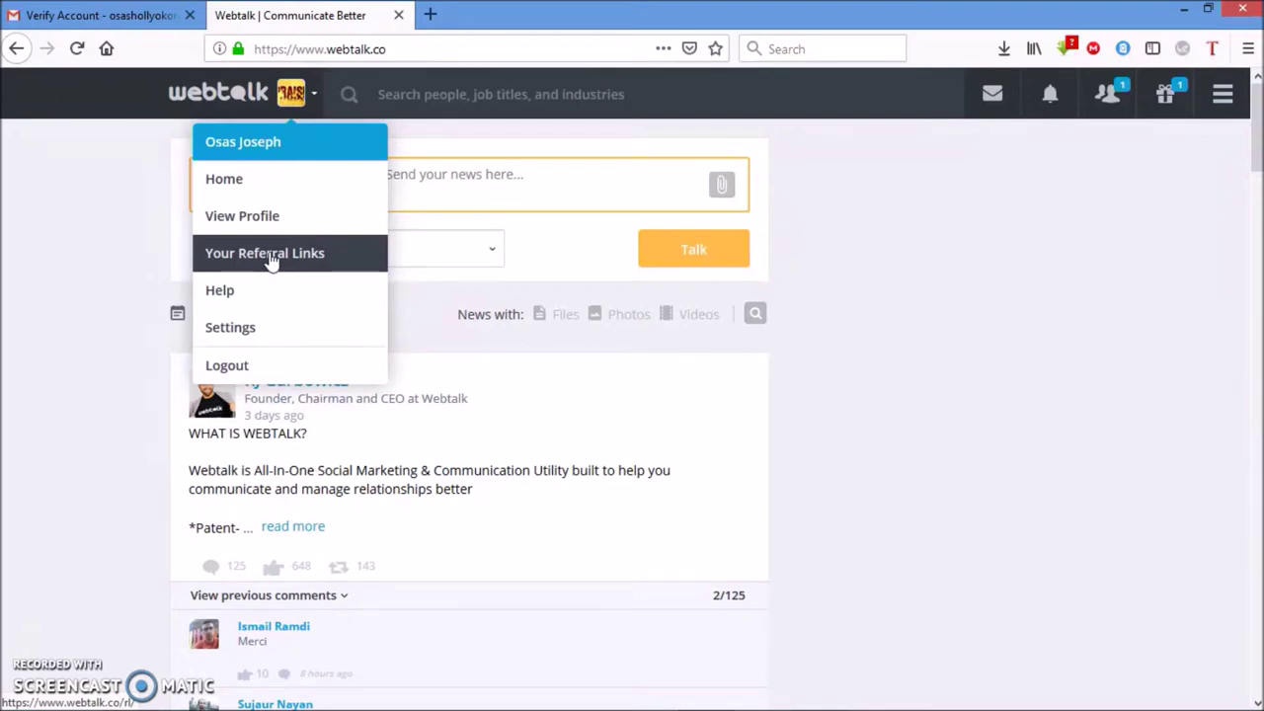
Choose Your Referral Links from the account menu
click(271, 254)
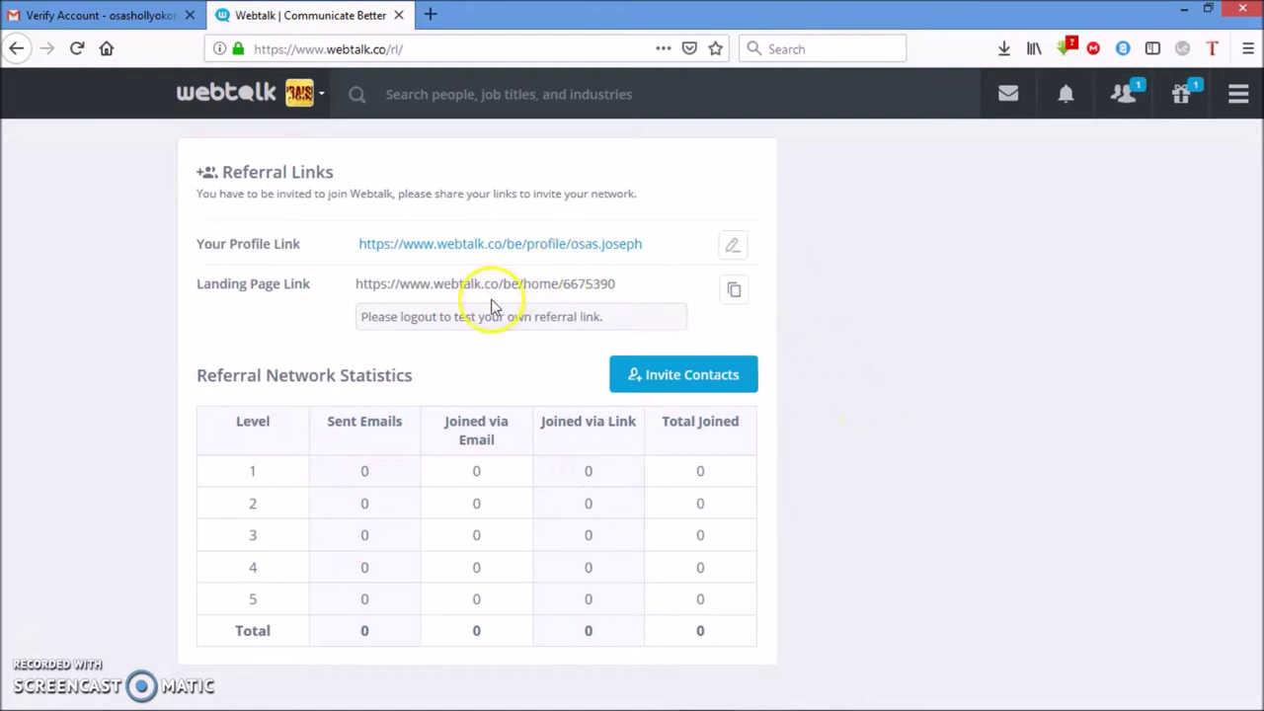
Review the profile and landing page referral links, then check Connections for pending requests
drag(569, 287, 618, 284)
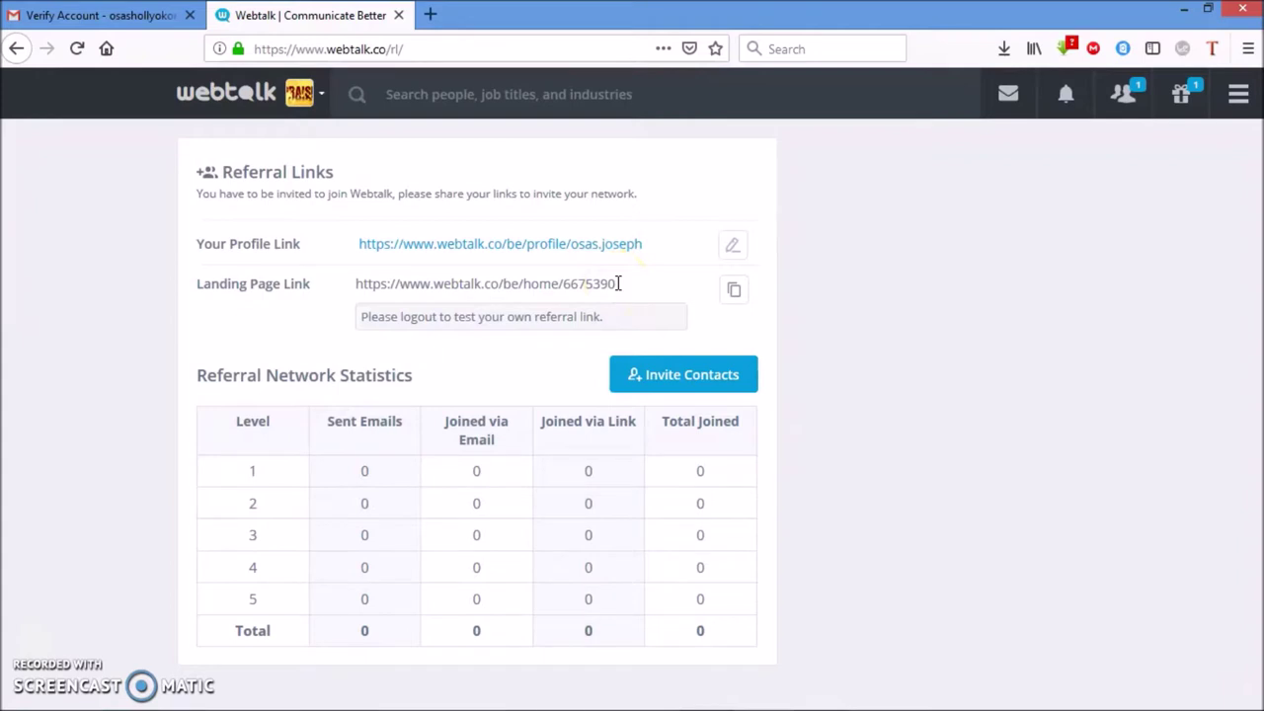
click(515, 320)
click(736, 388)
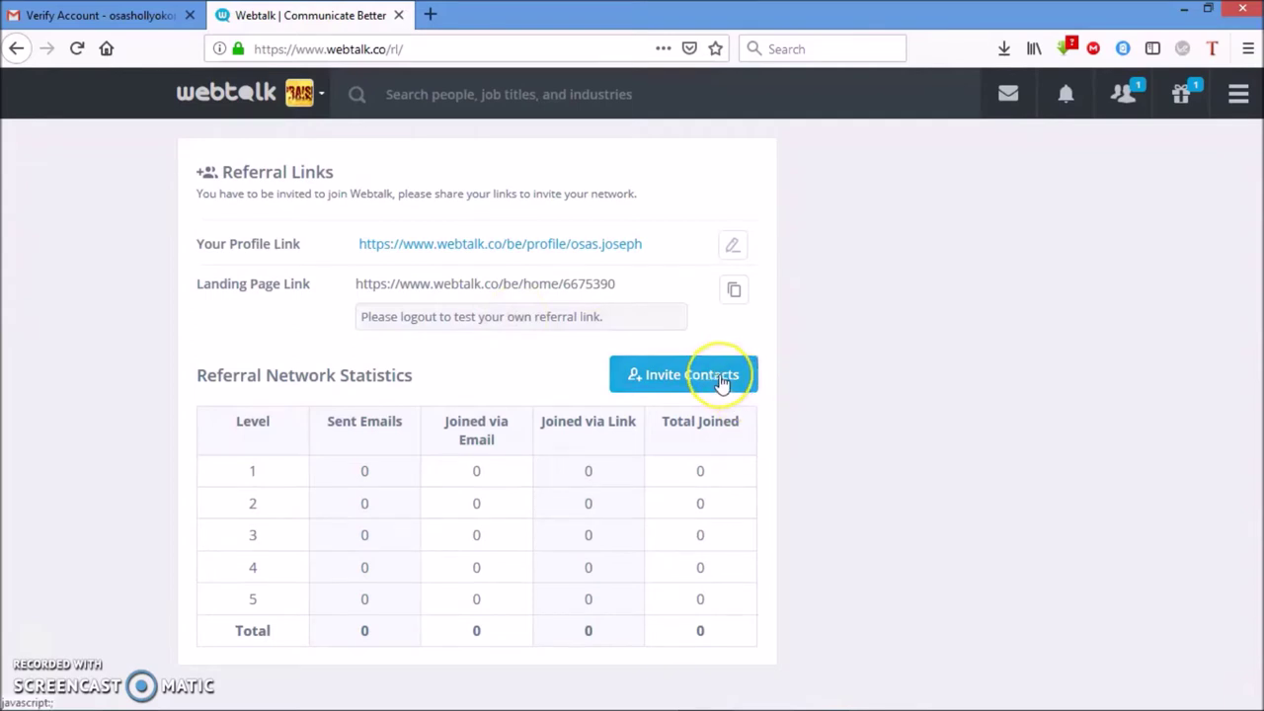
click(788, 427)
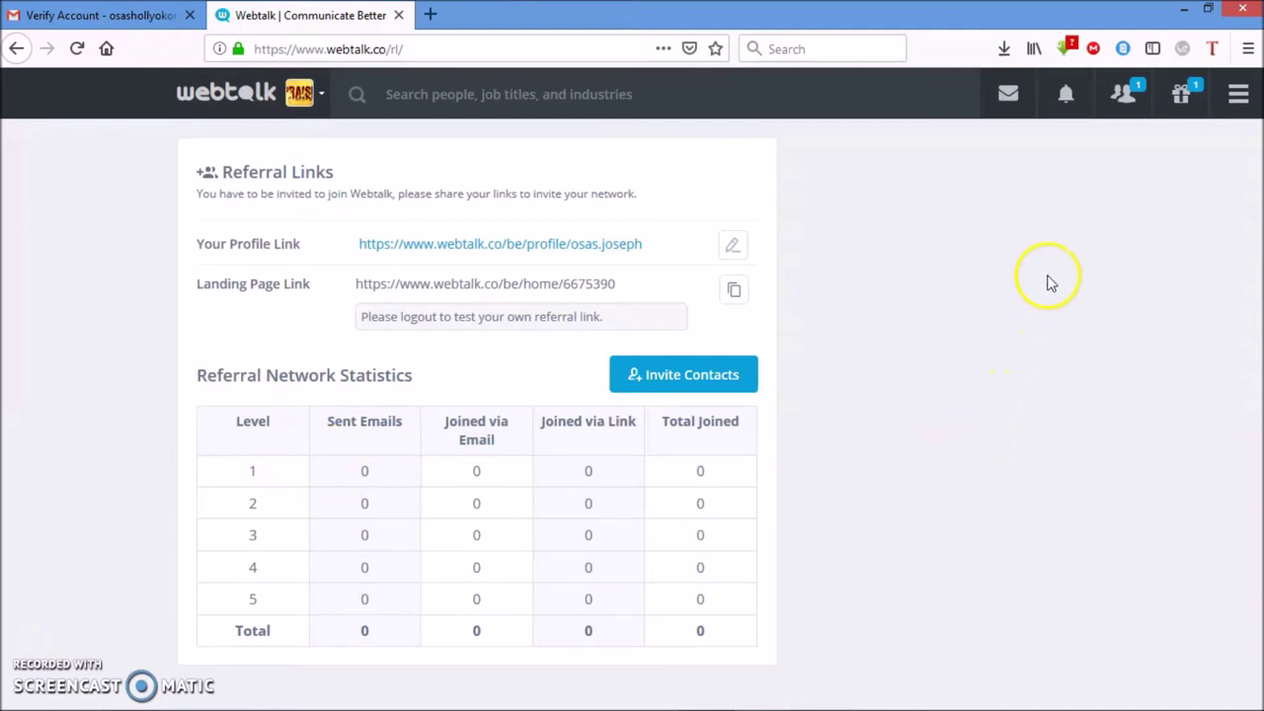
click(1126, 99)
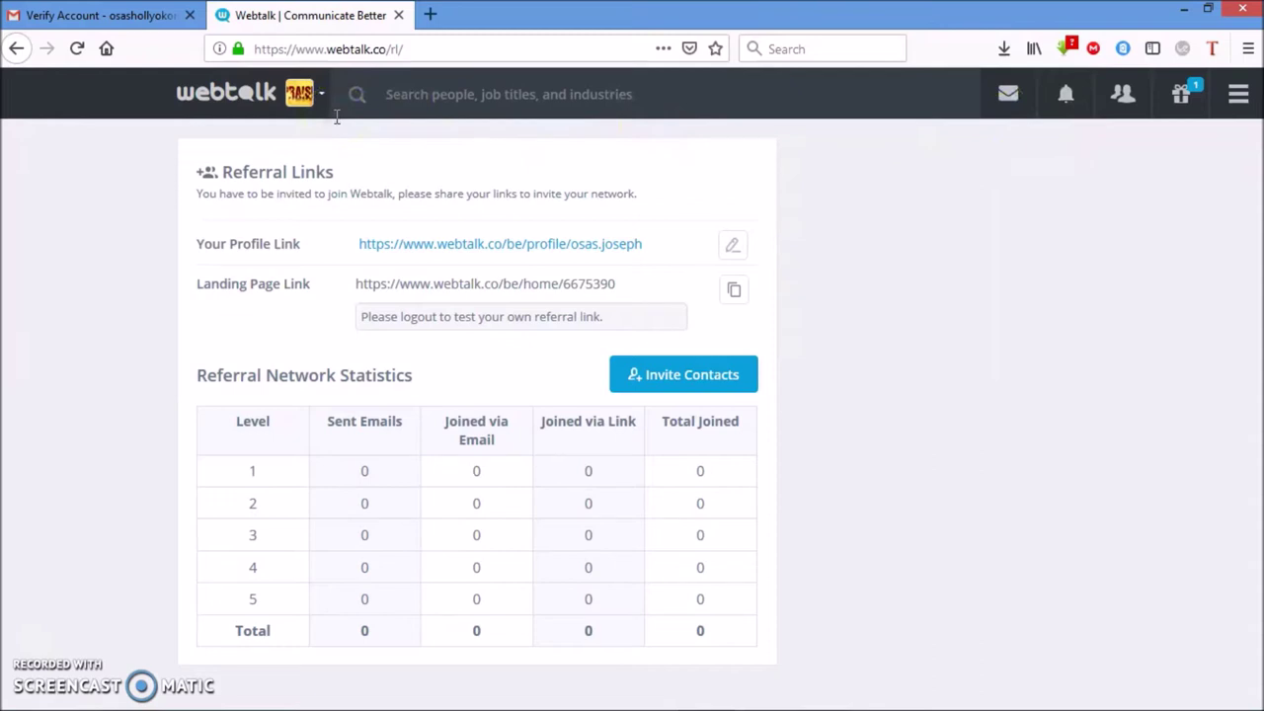
click(440, 94)
click(449, 98)
key(Return)
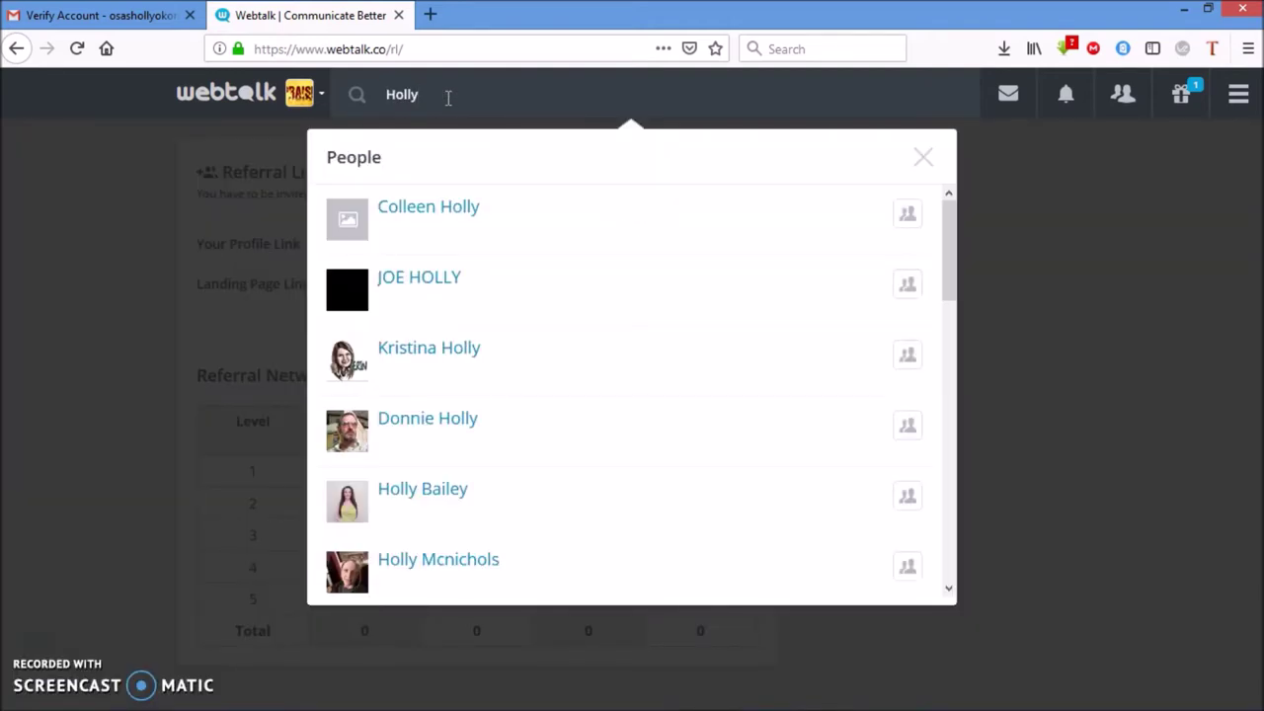
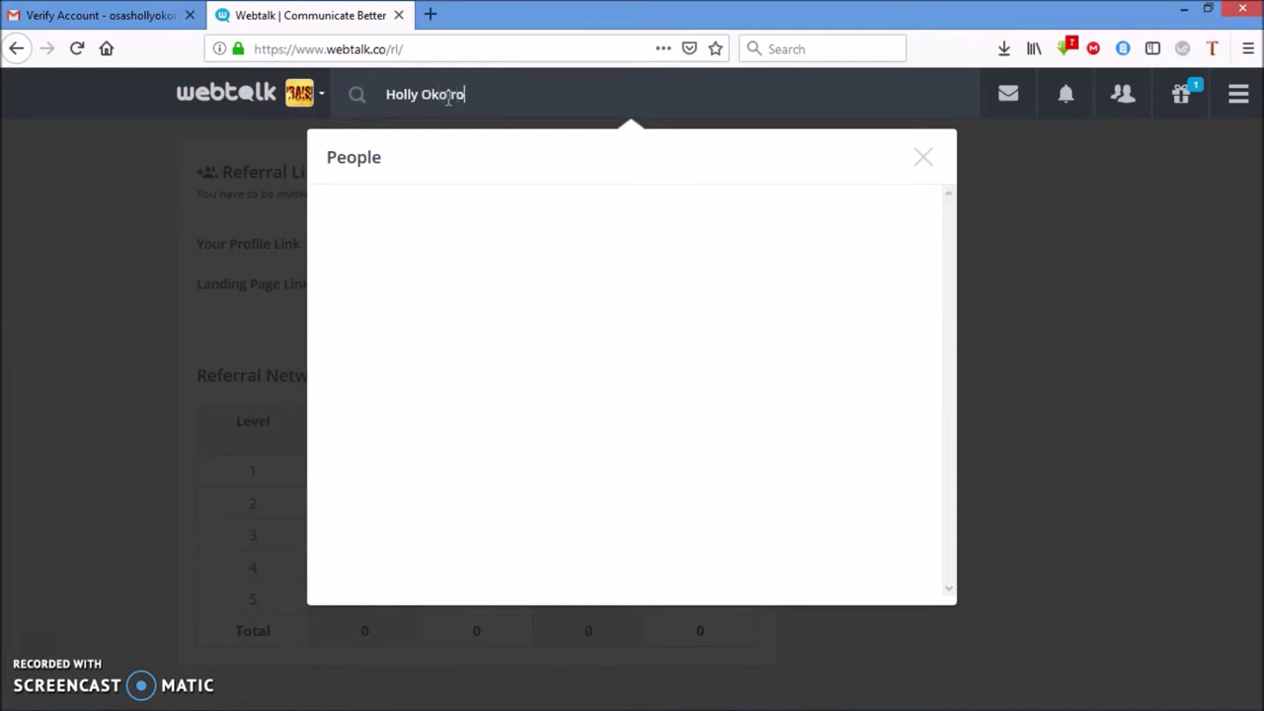
click(474, 118)
key(BackSpace)
key(BackSpace)
text(ro)
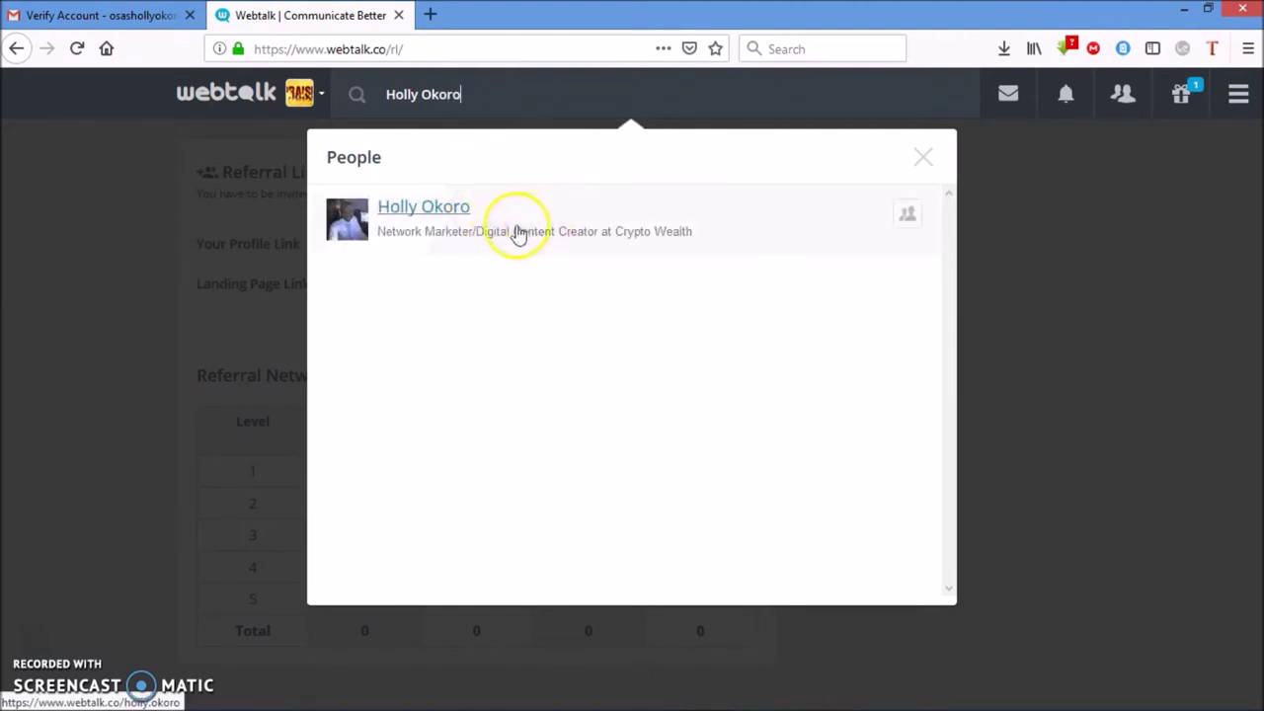
click(507, 229)
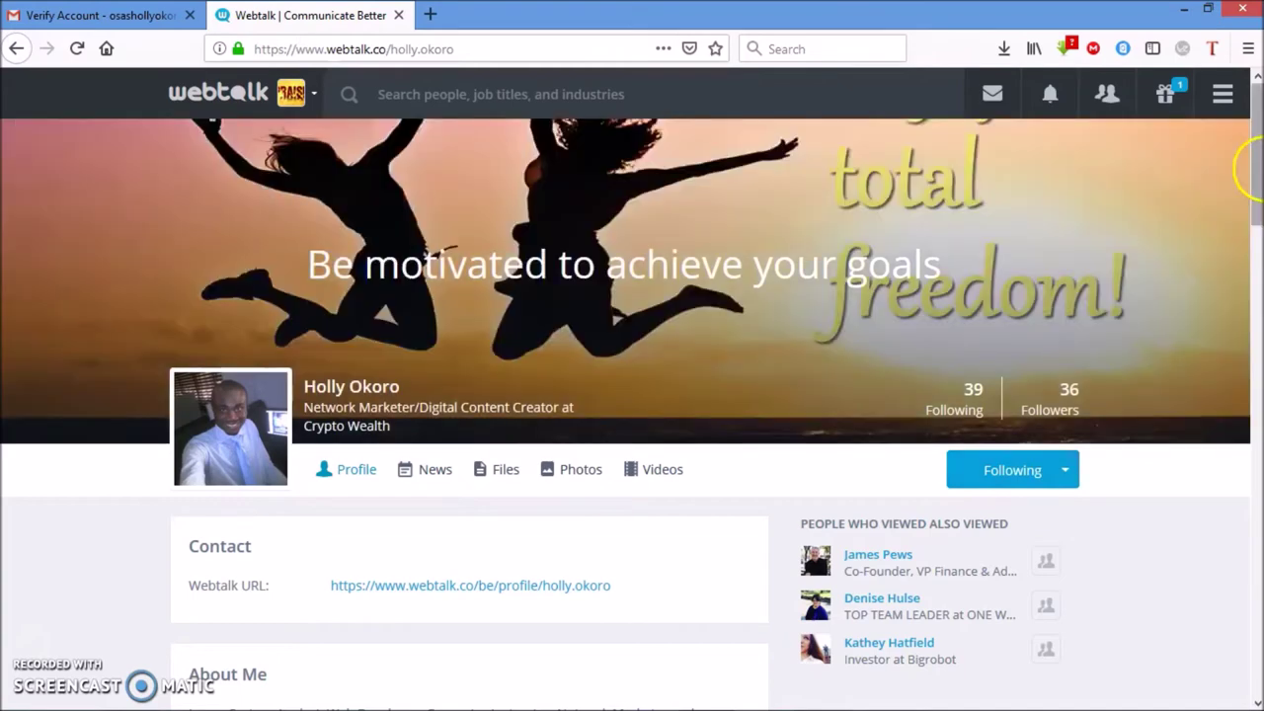
drag(1254, 164, 1258, 220)
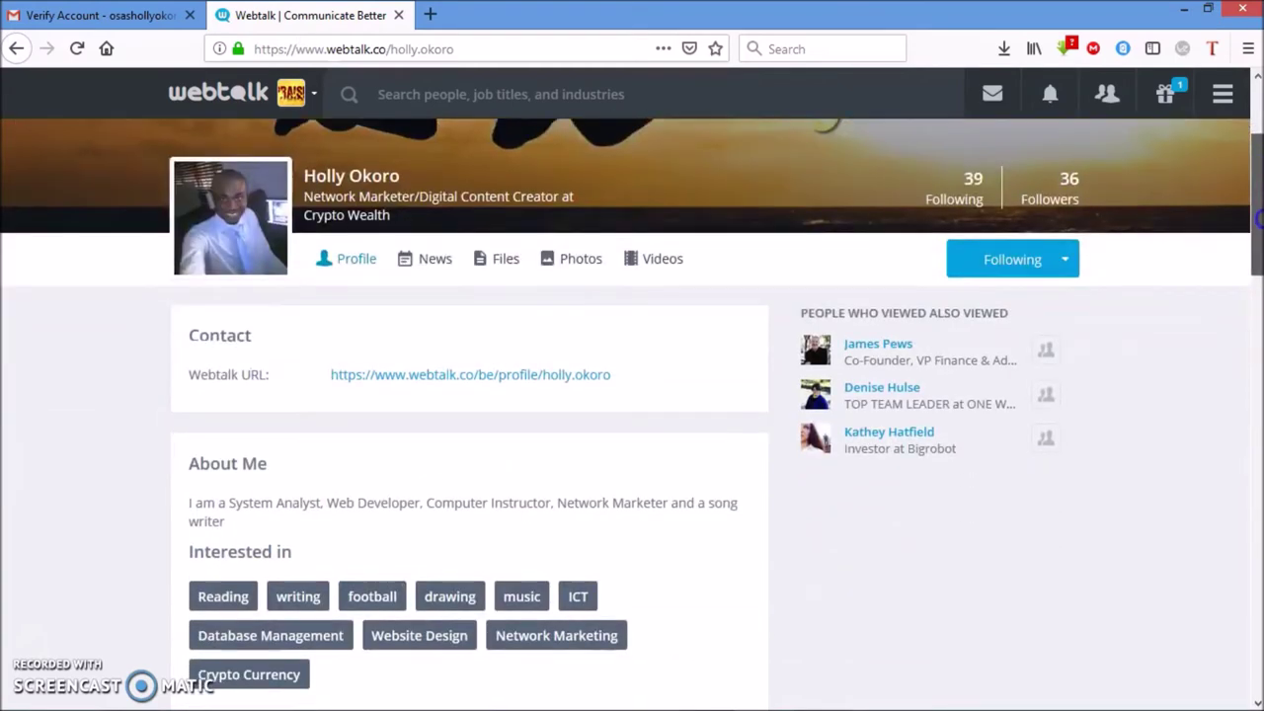
click(1067, 260)
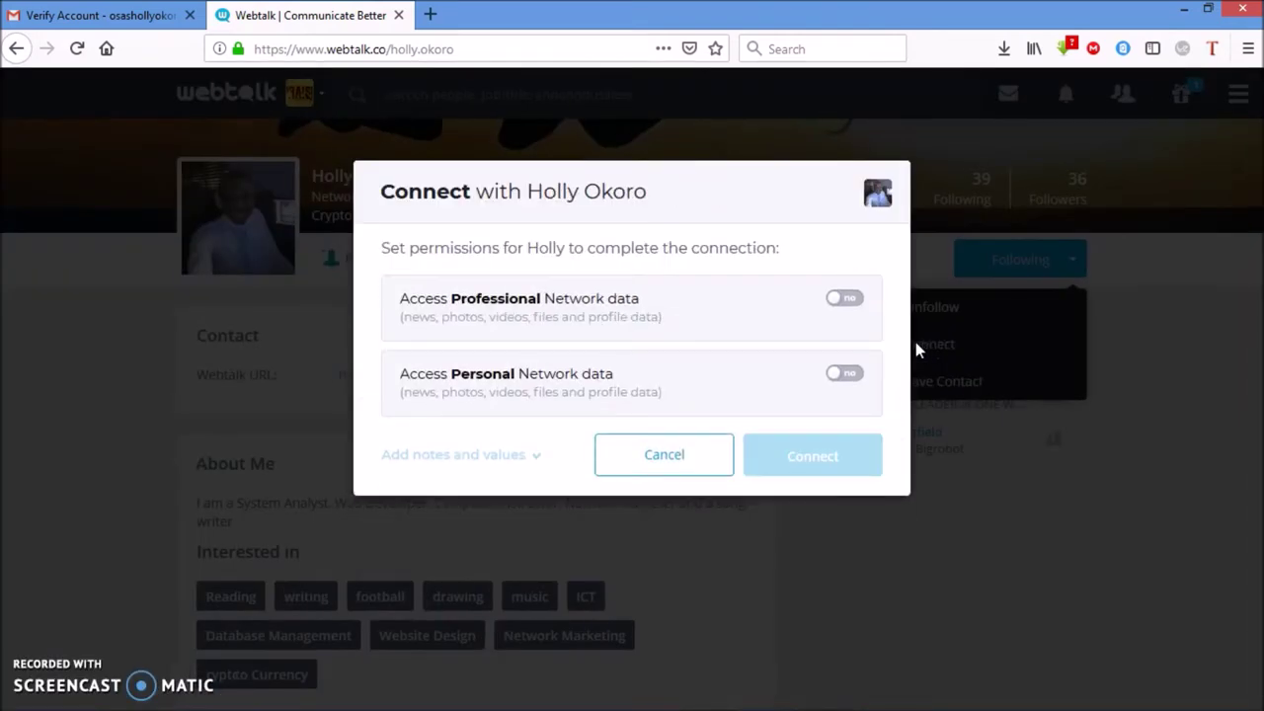
click(857, 347)
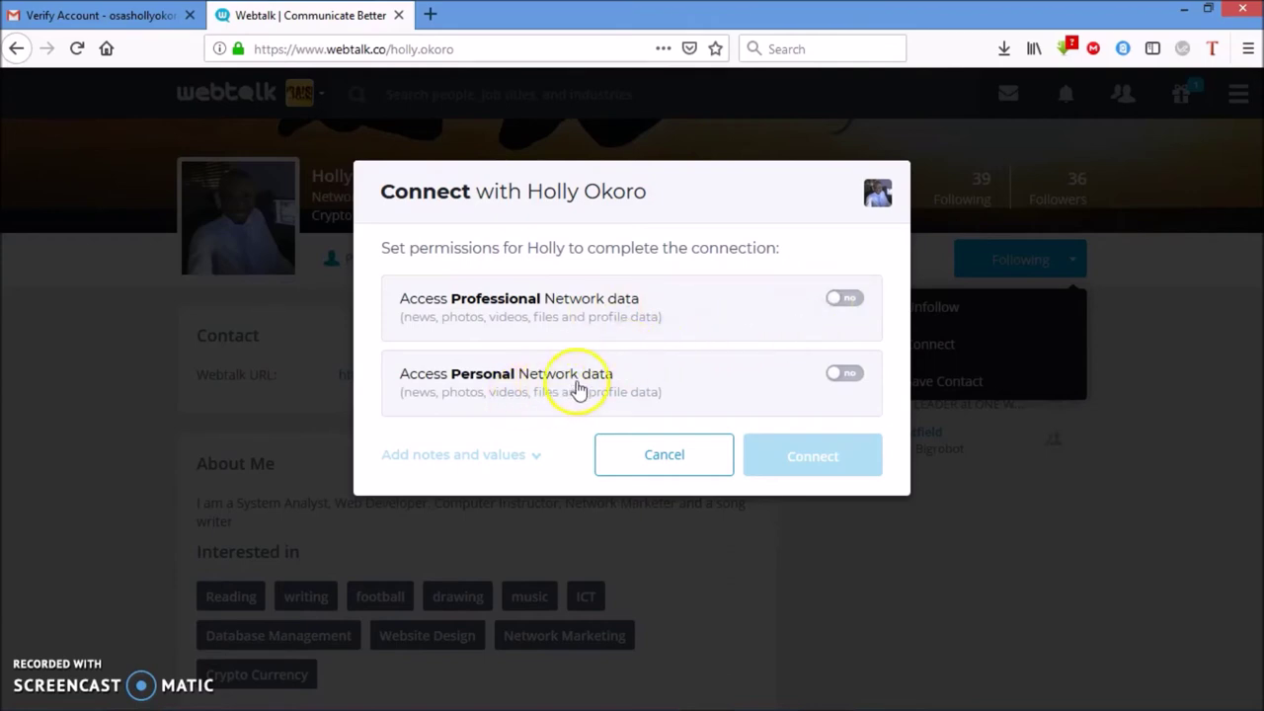
click(847, 376)
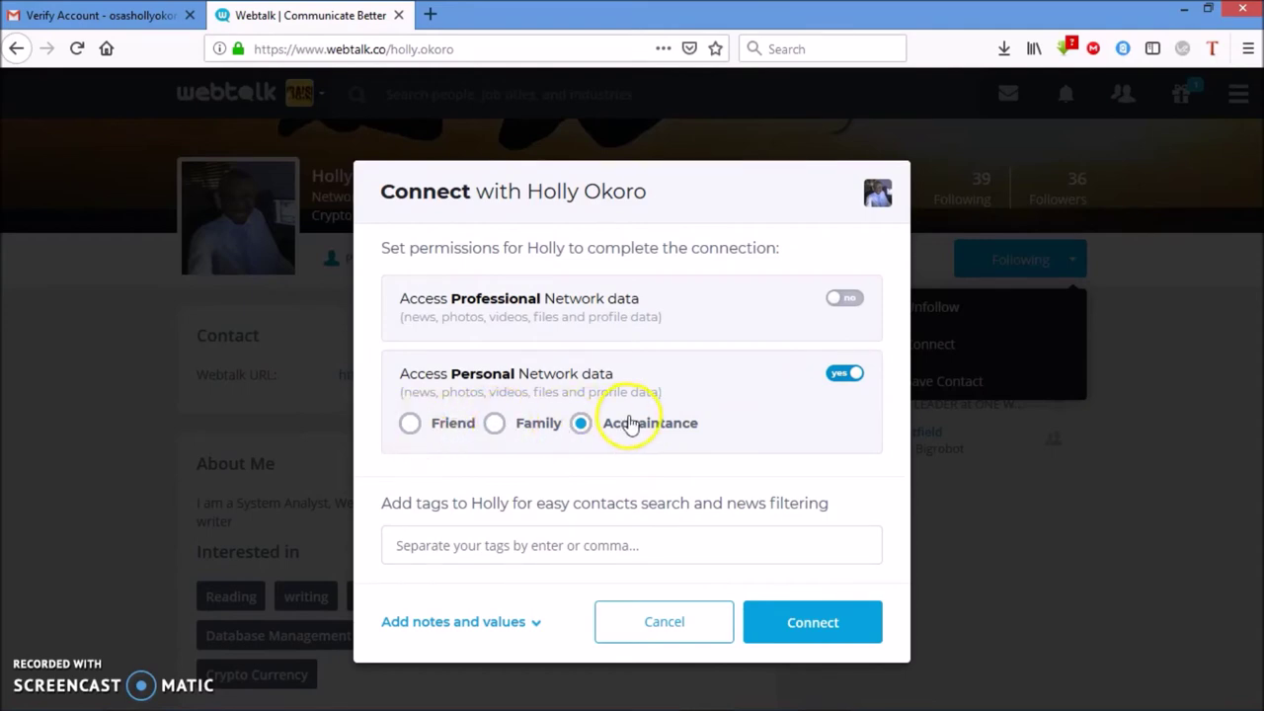
click(410, 424)
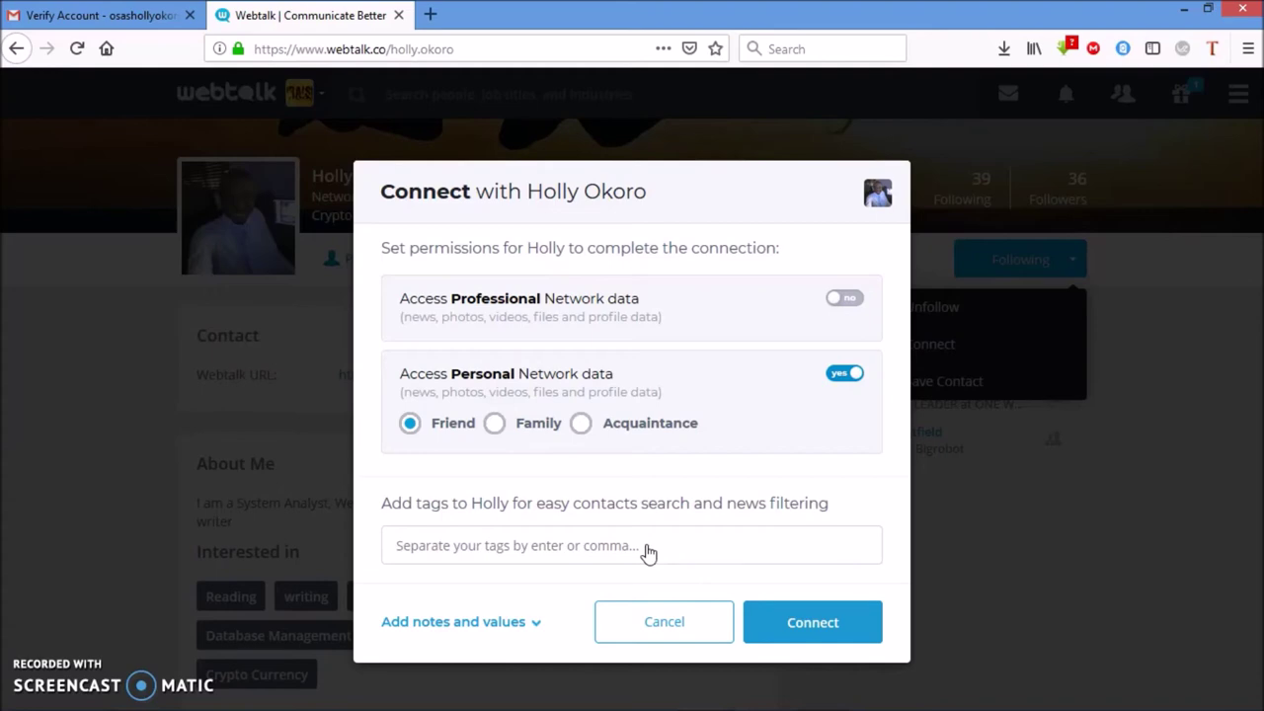
mouse_move(702, 694)
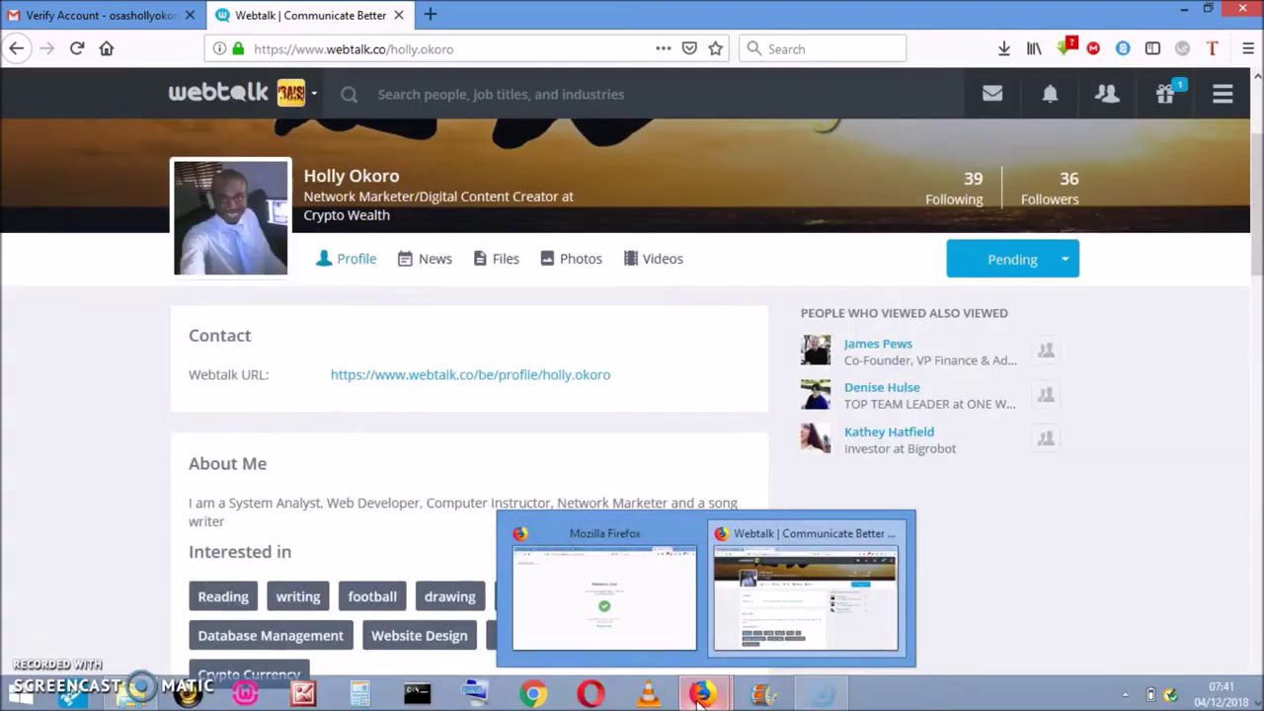
Switch to the second account's browser window and view its connection requests
click(644, 605)
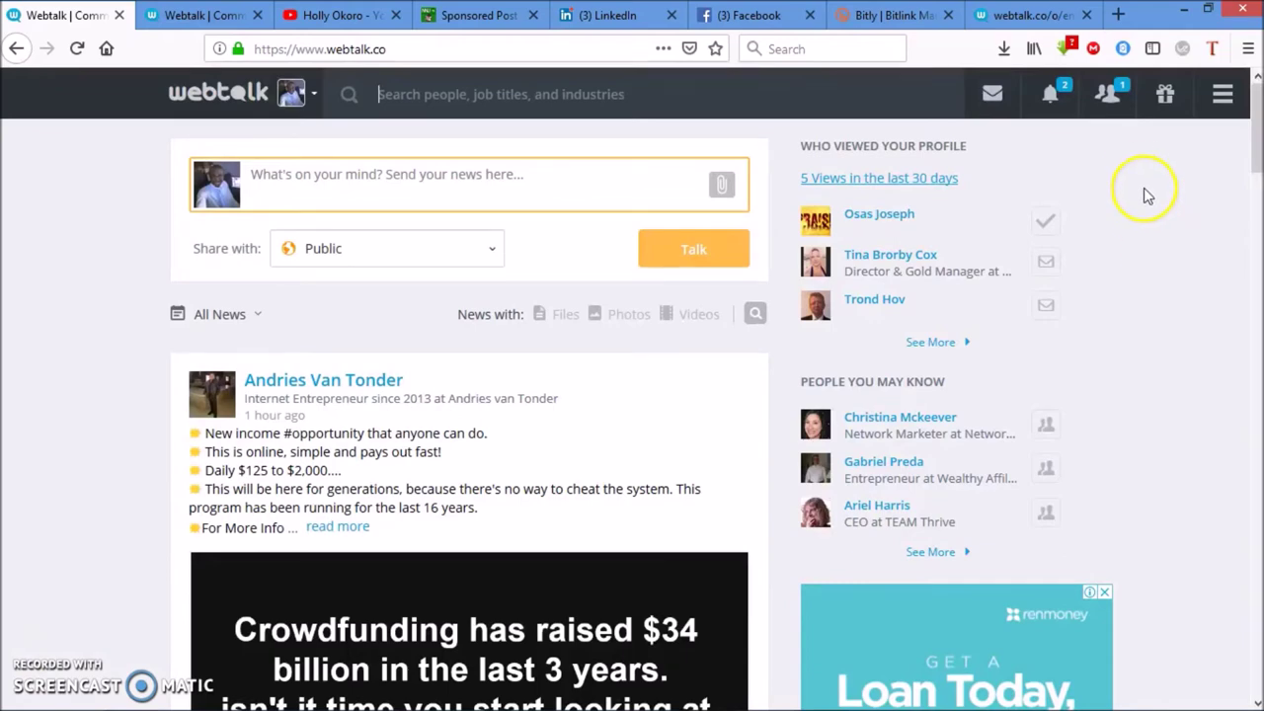
click(1108, 96)
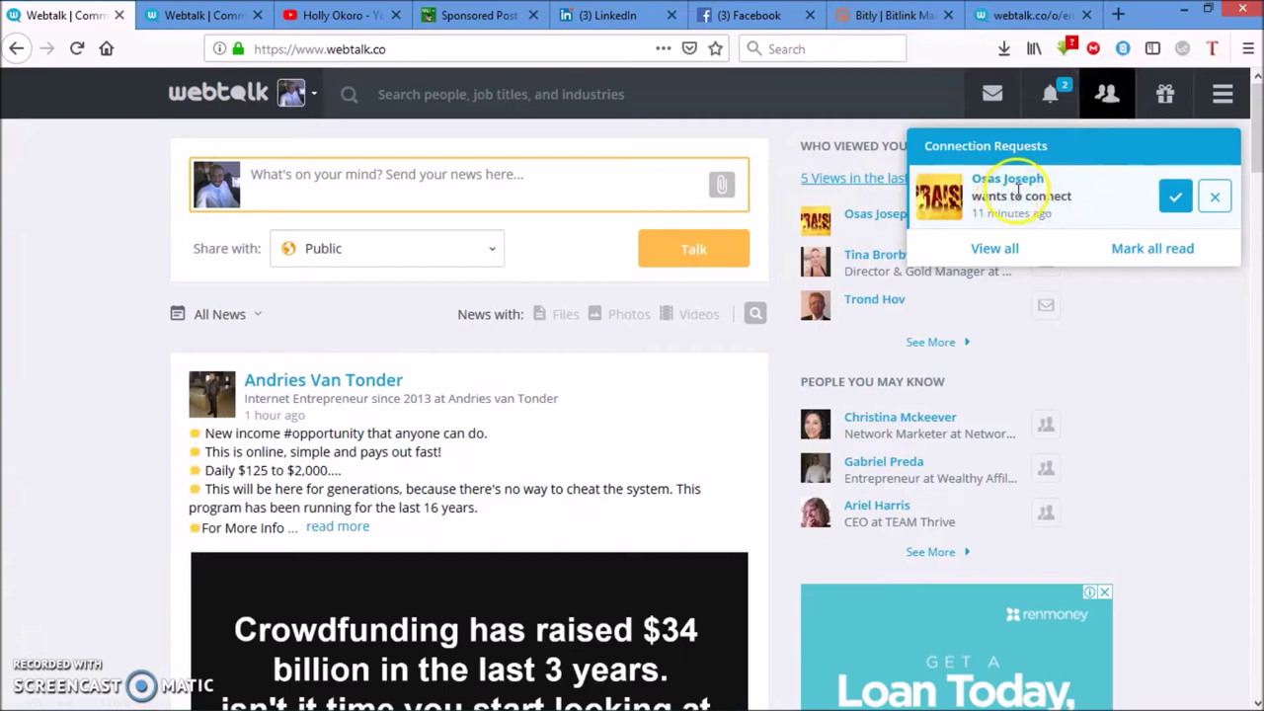
click(1176, 201)
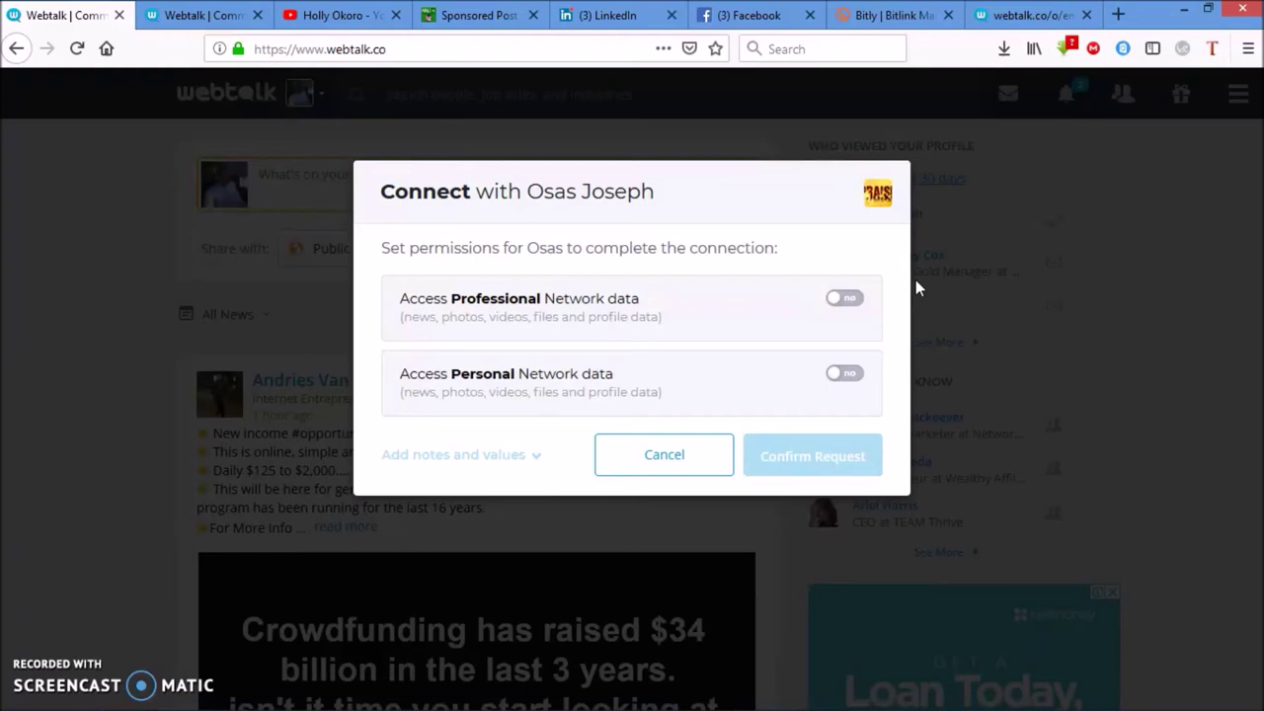
click(843, 298)
click(847, 374)
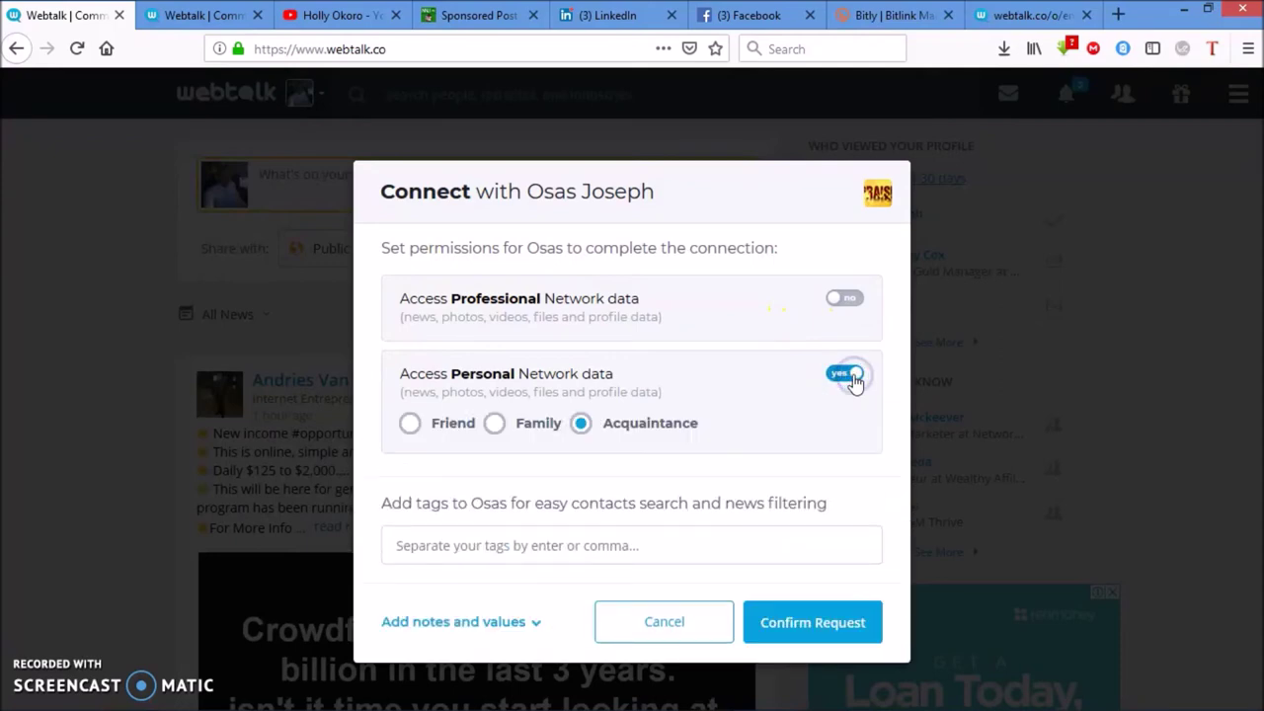
click(409, 424)
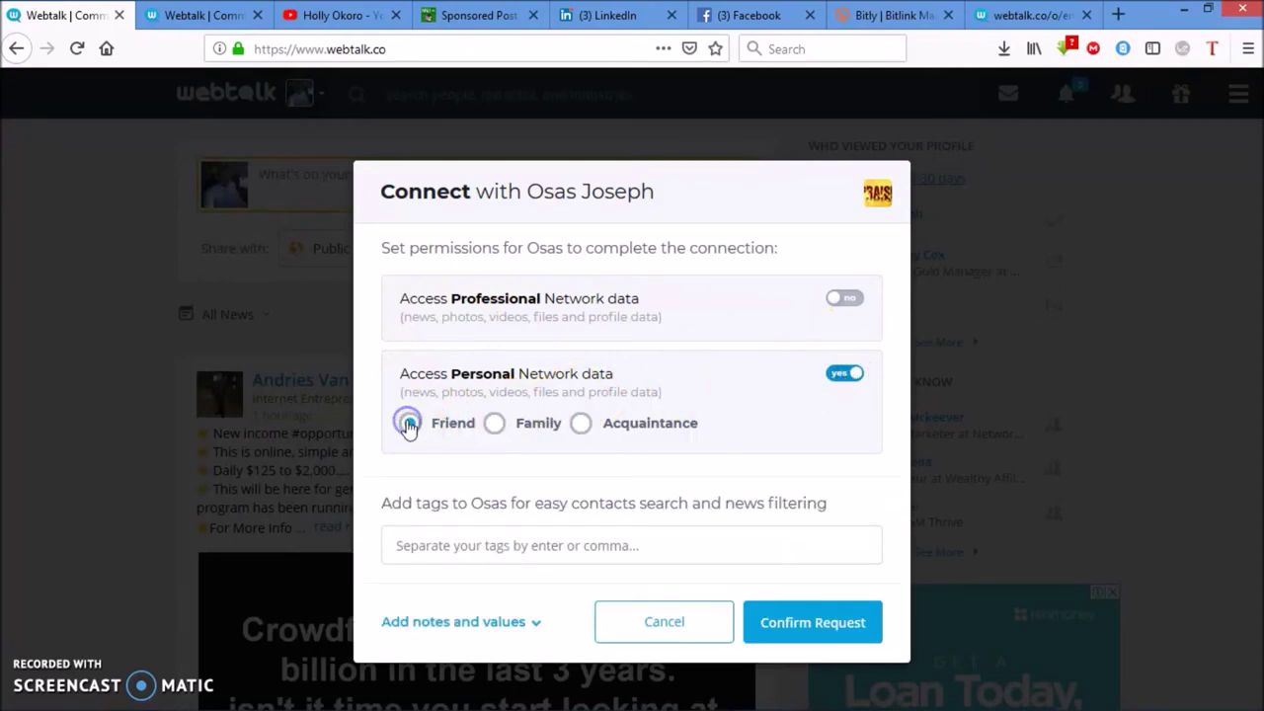
click(784, 631)
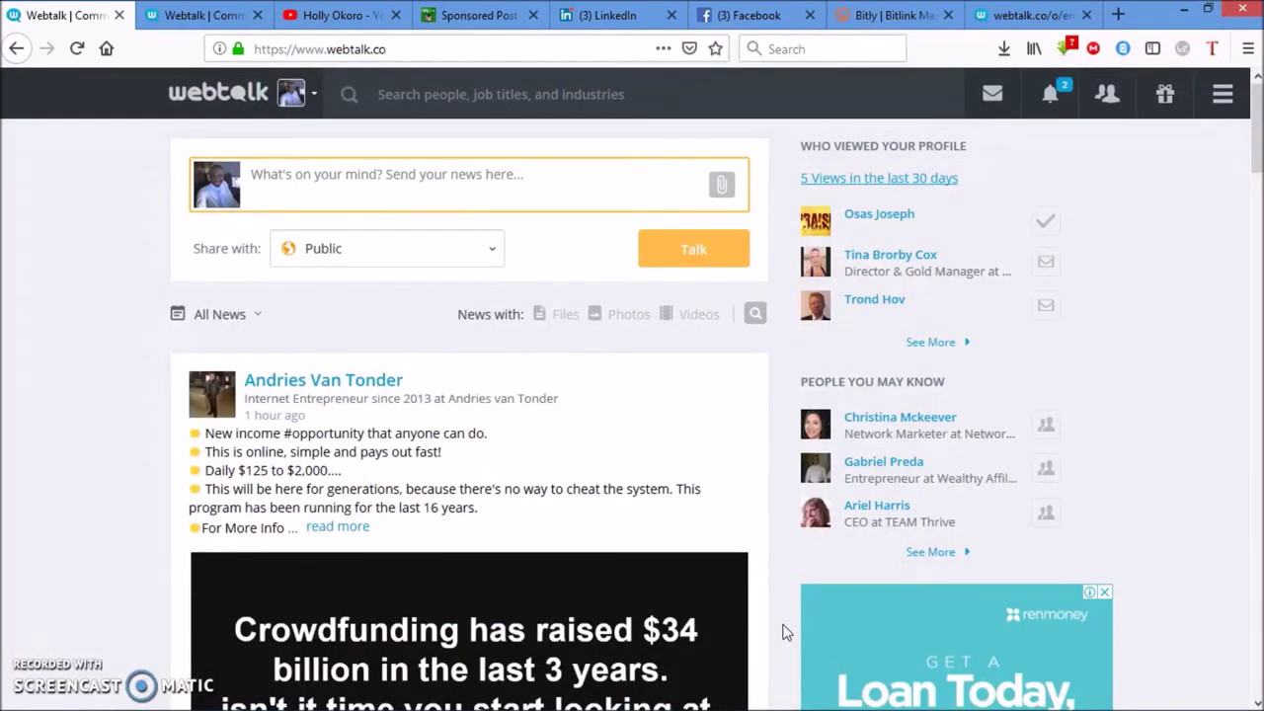
click(806, 581)
click(334, 15)
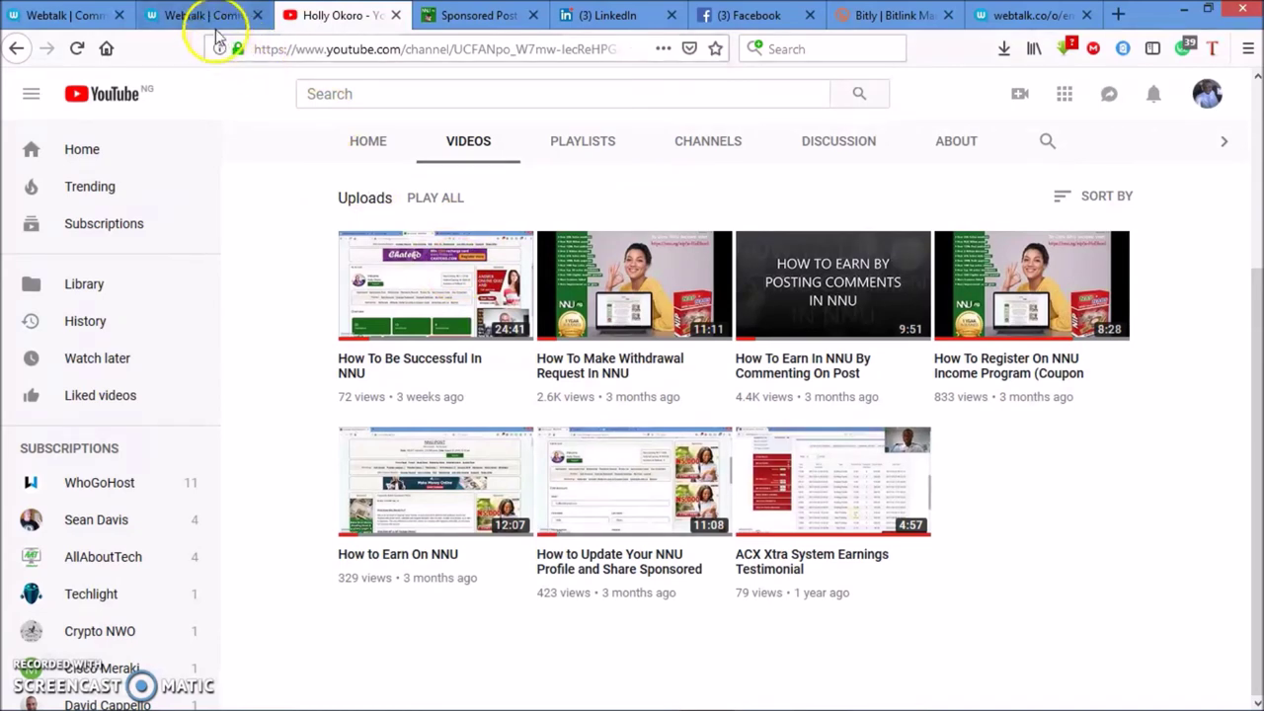
click(54, 15)
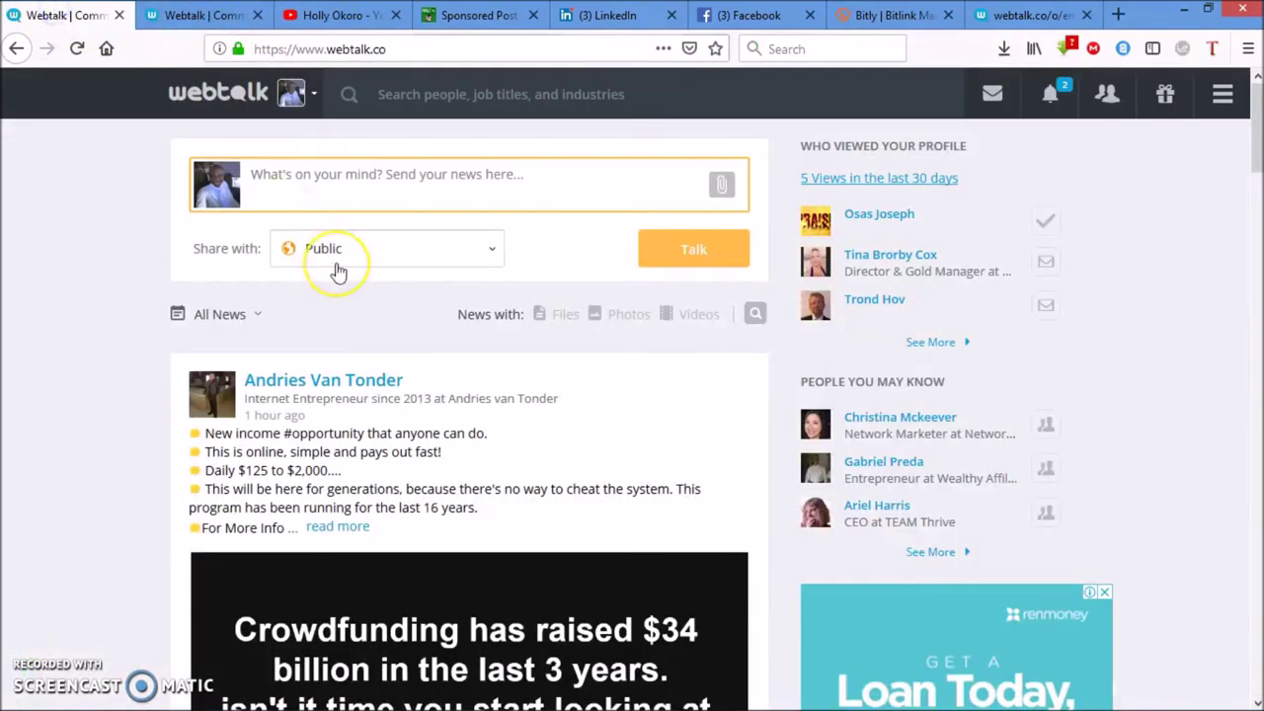